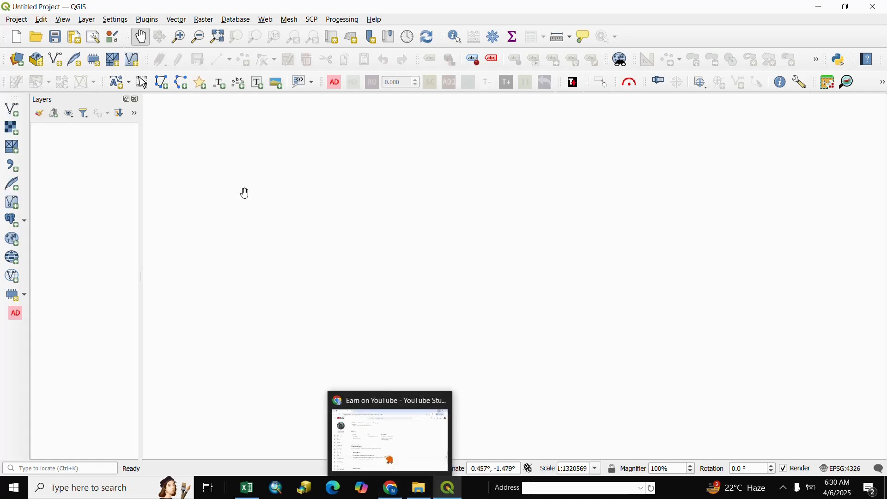
- Create a temporary scratch layer named Landmark with Point geometry in EPSG:4326 - WGS 84
click(88, 20)
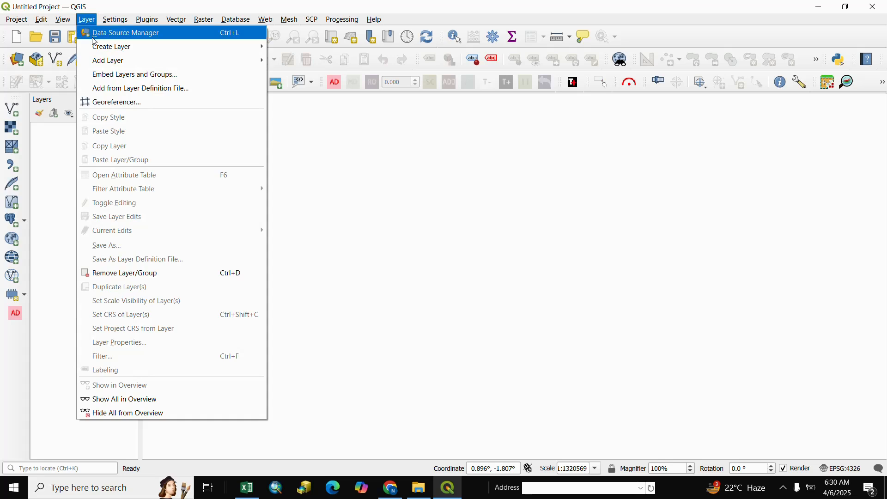
mouse_move(104, 48)
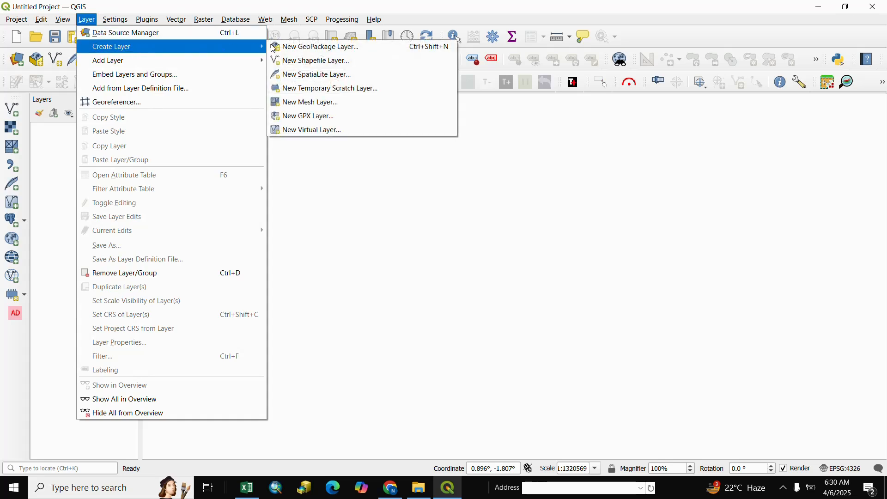
click(332, 95)
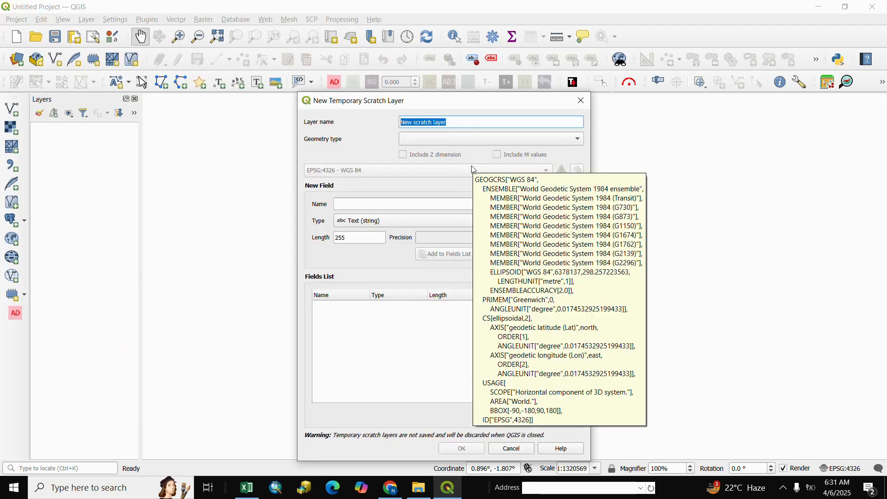
click(461, 122)
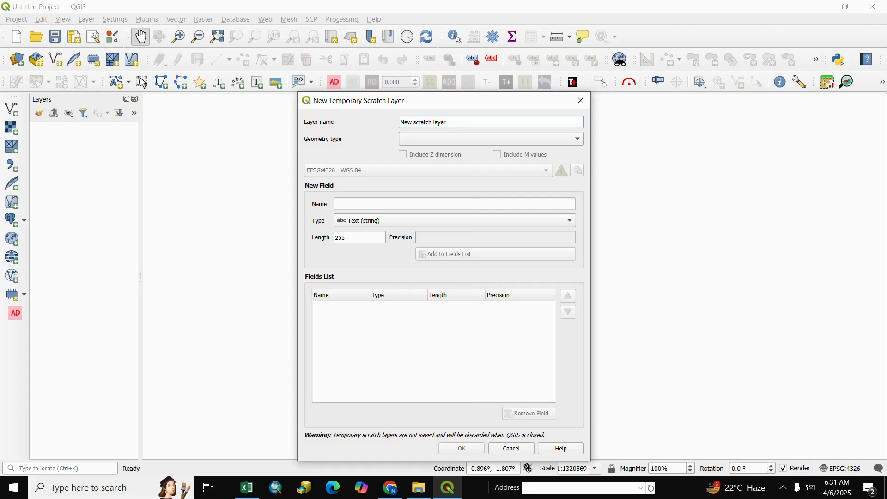
key(ctrl+a)
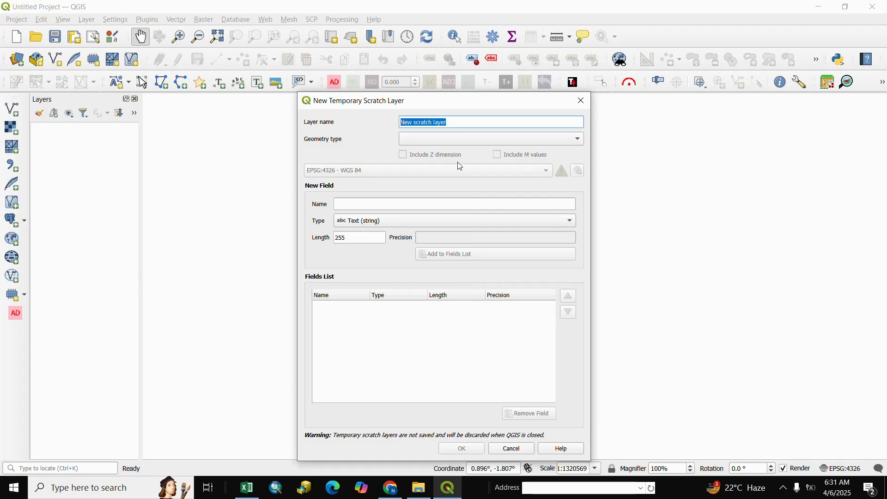
text(Landmark)
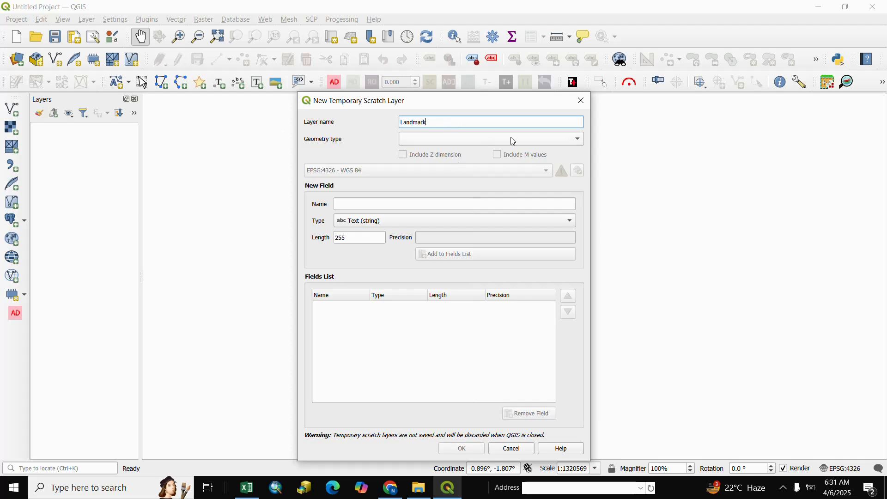
click(578, 139)
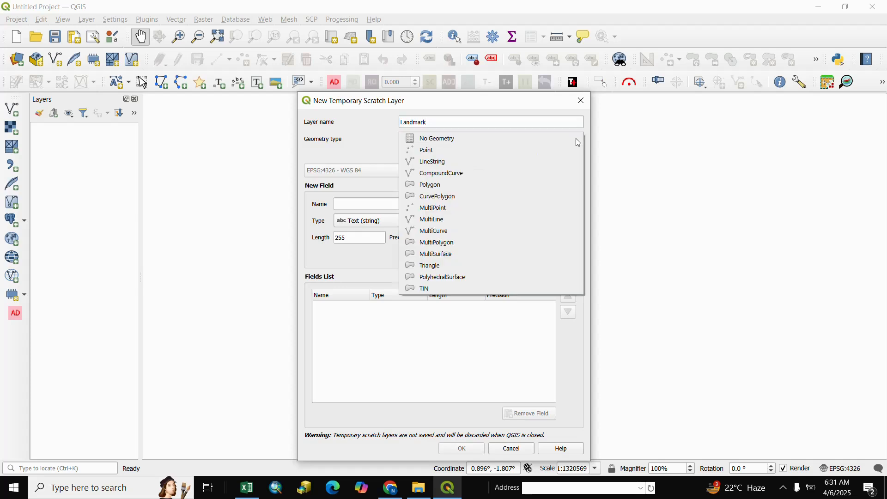
click(428, 151)
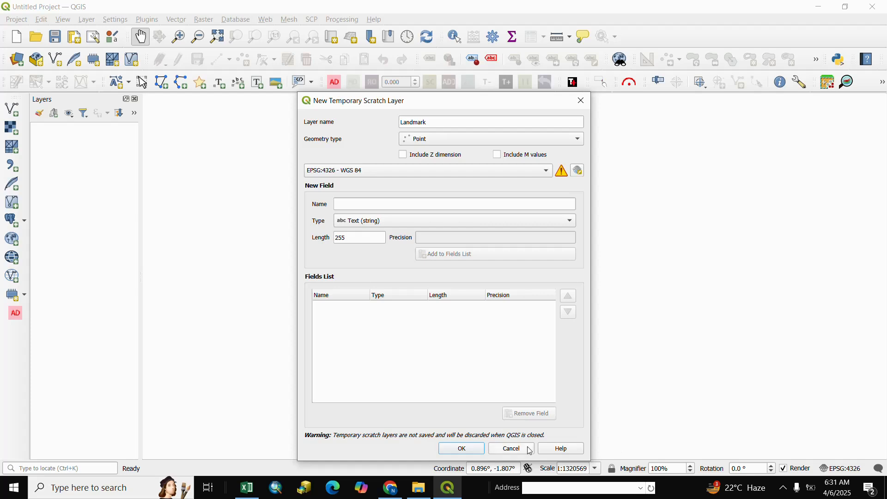
click(481, 450)
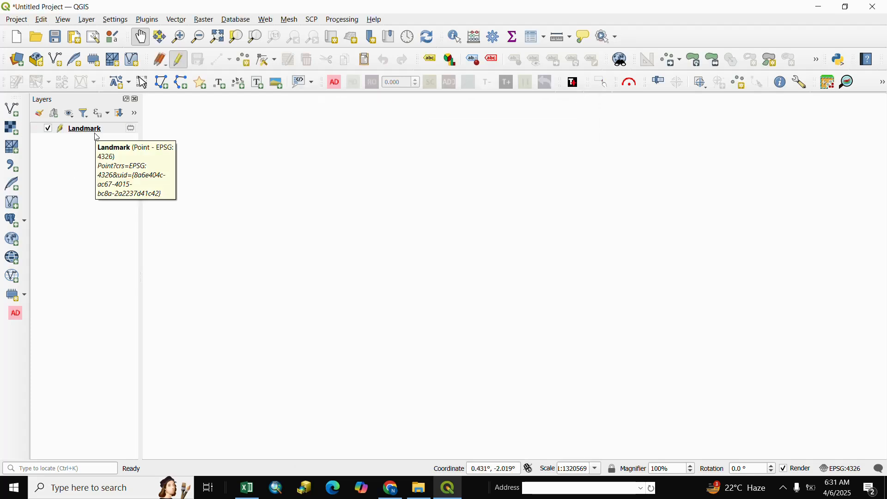
- Create a temporary scratch layer named Centerline with LineString geometry and make it the active layer
click(89, 21)
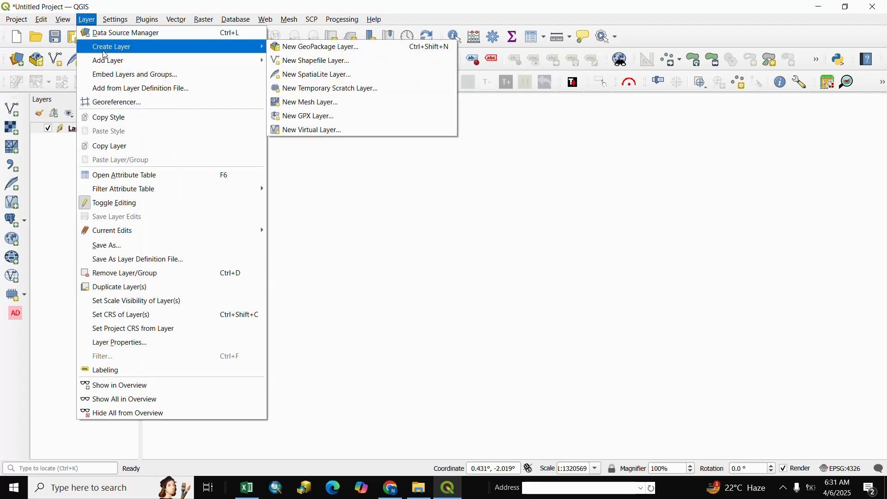
click(322, 89)
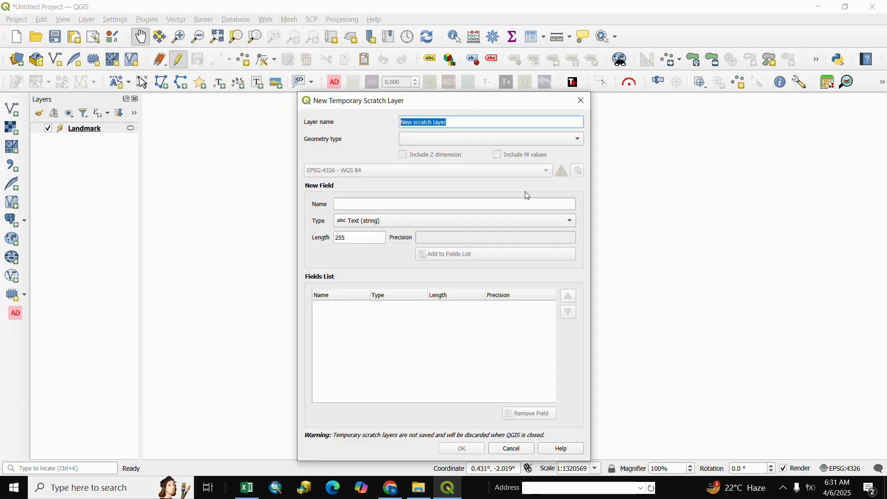
text(Centerline)
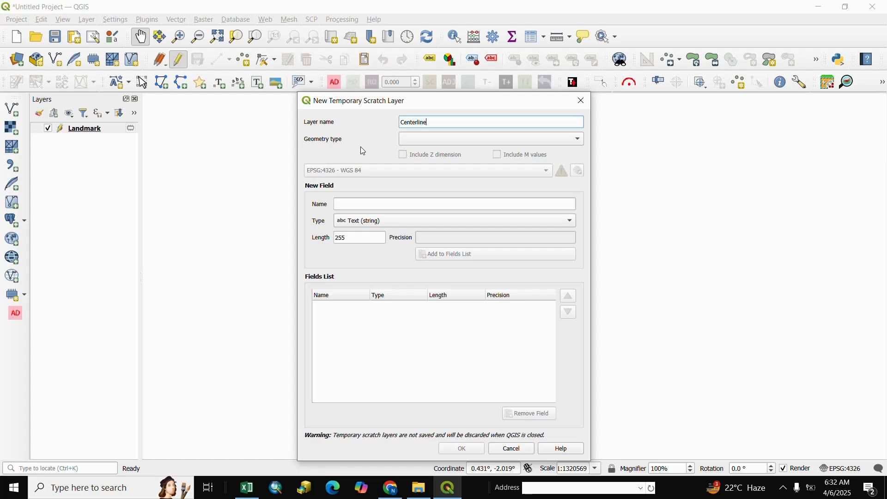
click(581, 140)
click(434, 161)
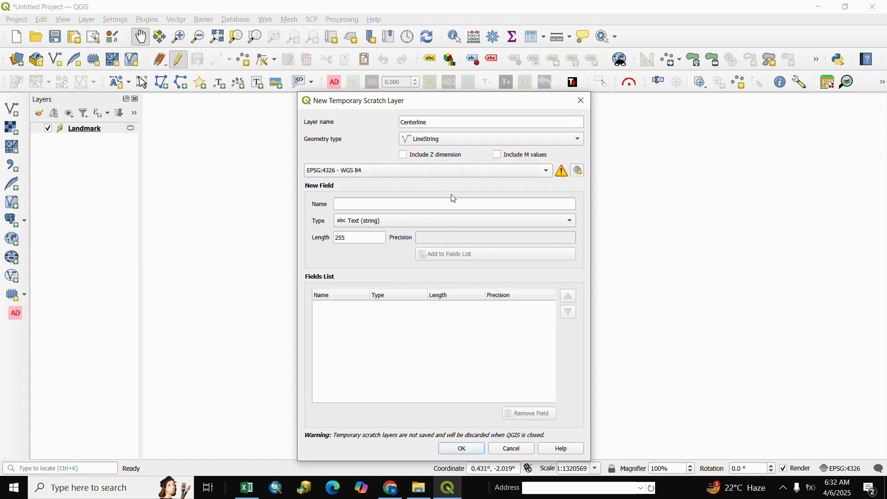
click(461, 452)
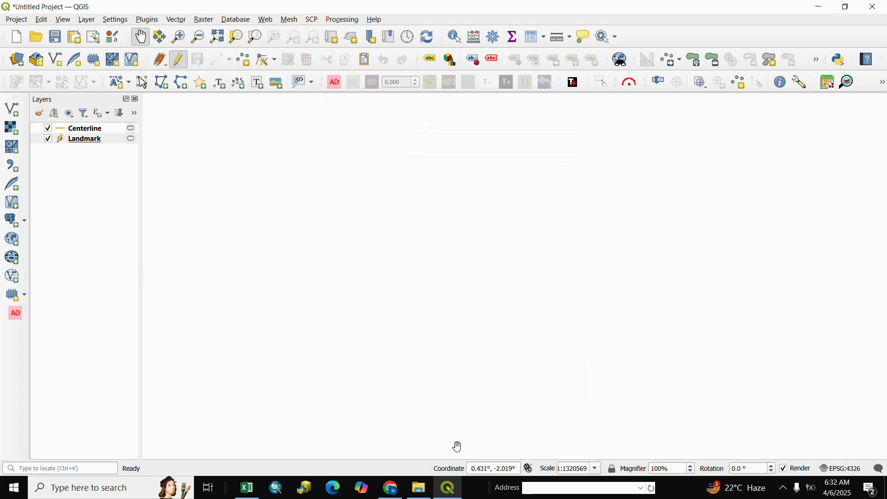
click(83, 133)
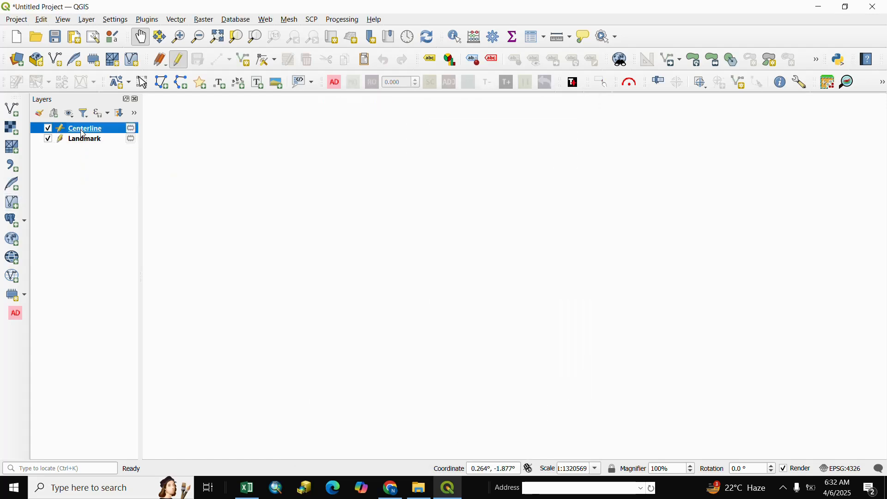
- Create a temporary scratch layer named Building with Polygon geometry in EPSG:4326 - WGS 84
click(87, 20)
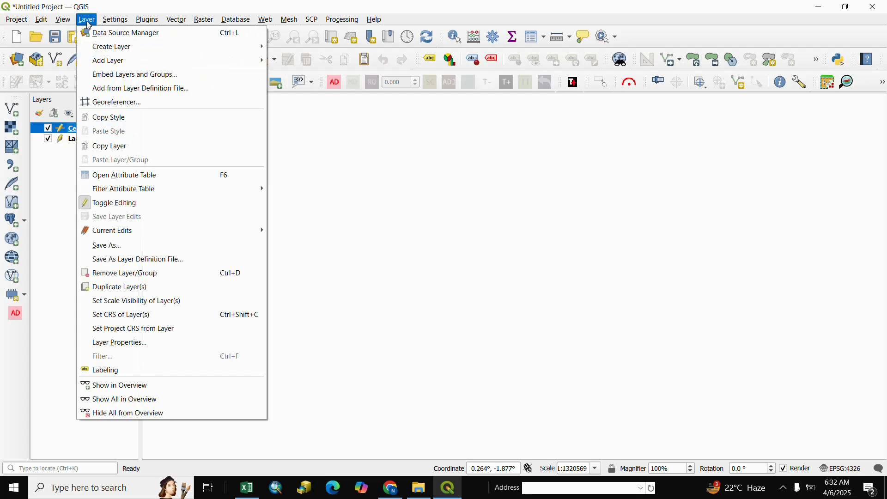
mouse_move(179, 46)
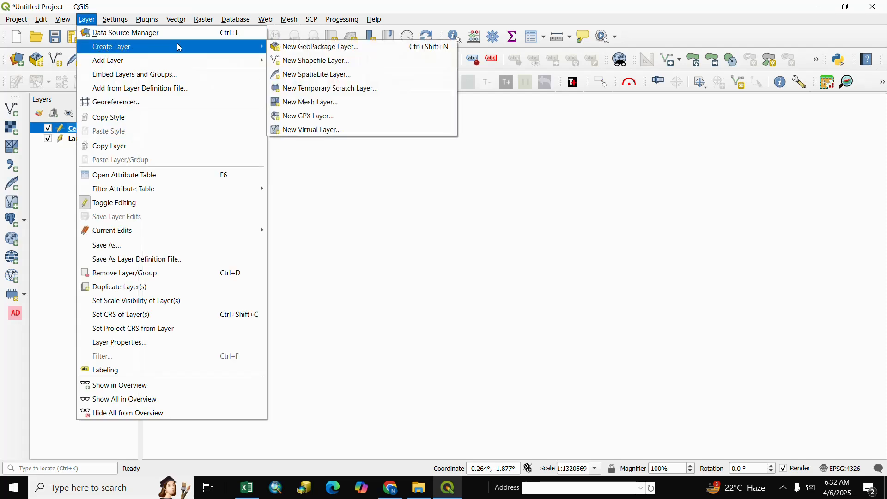
click(311, 89)
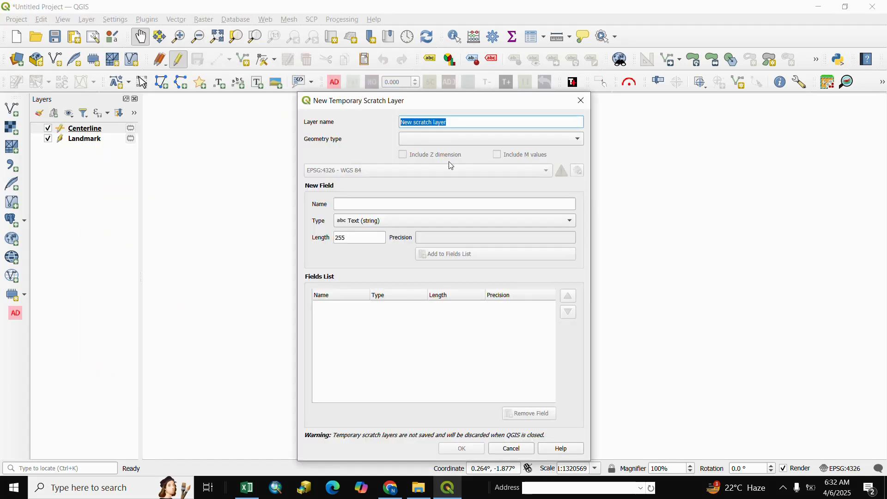
text(Building)
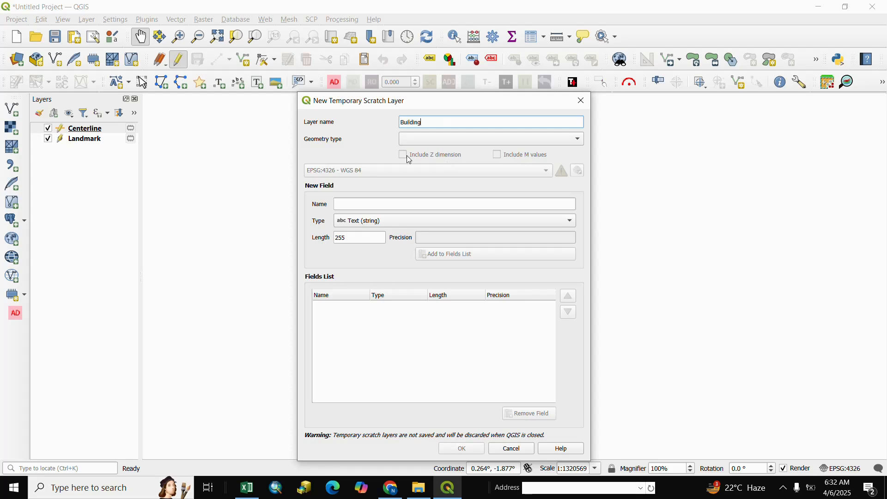
click(453, 140)
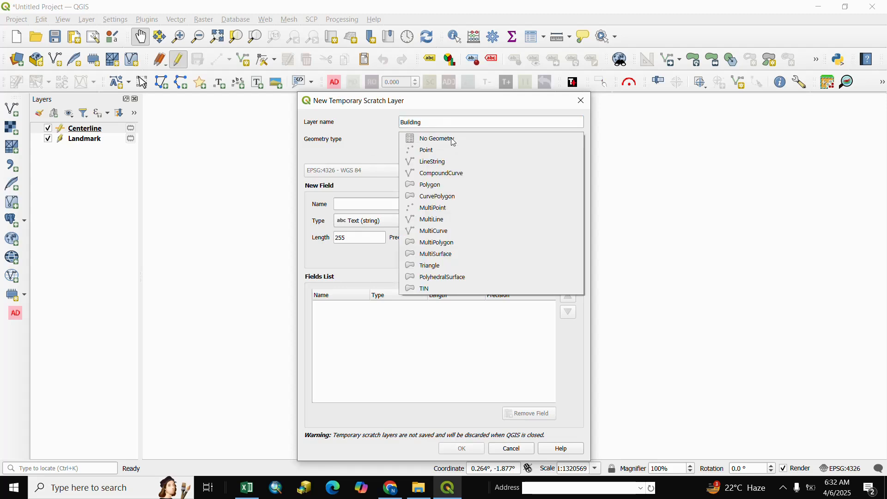
click(434, 185)
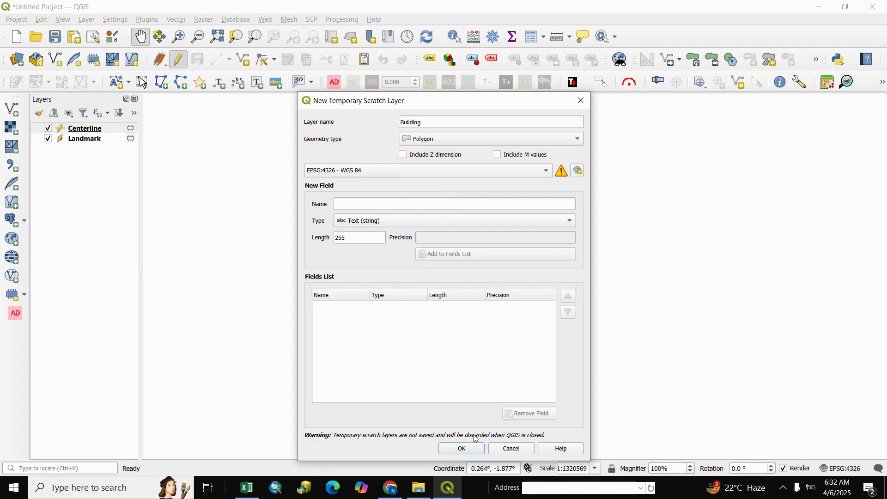
click(464, 448)
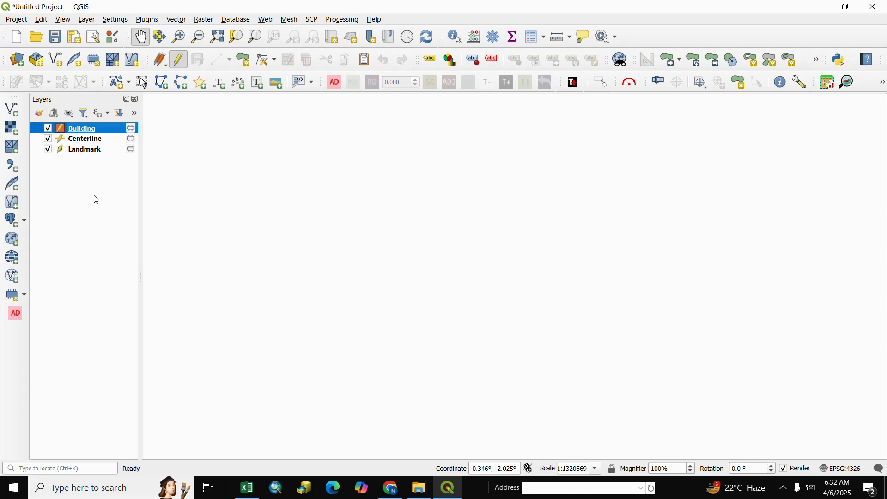
- Add eight point features to the Landmark layer, seven spread in a rough ring and one near its middle
click(87, 152)
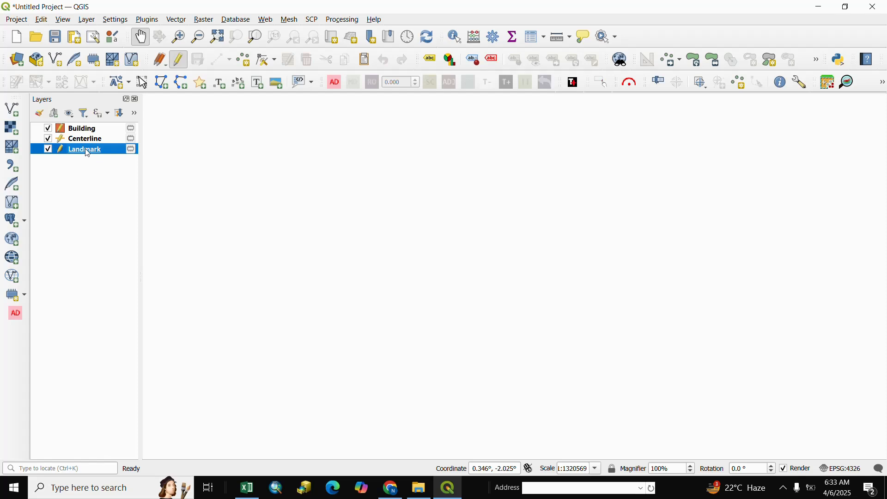
click(181, 63)
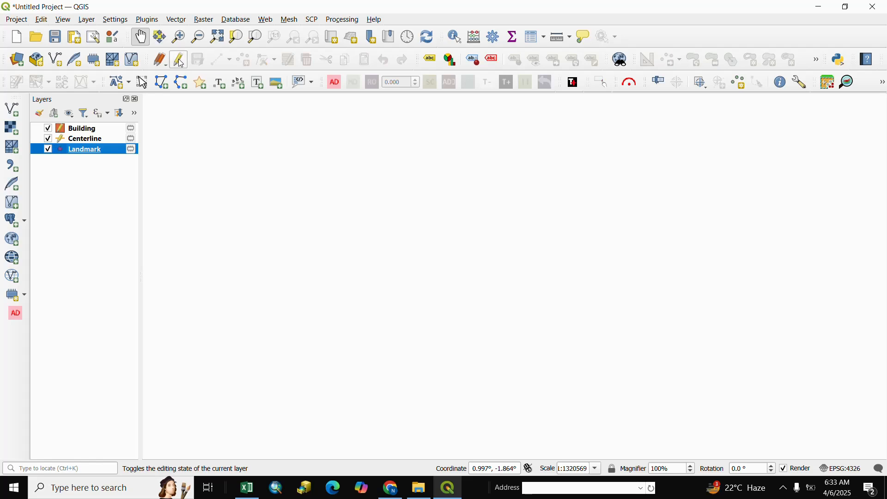
click(181, 63)
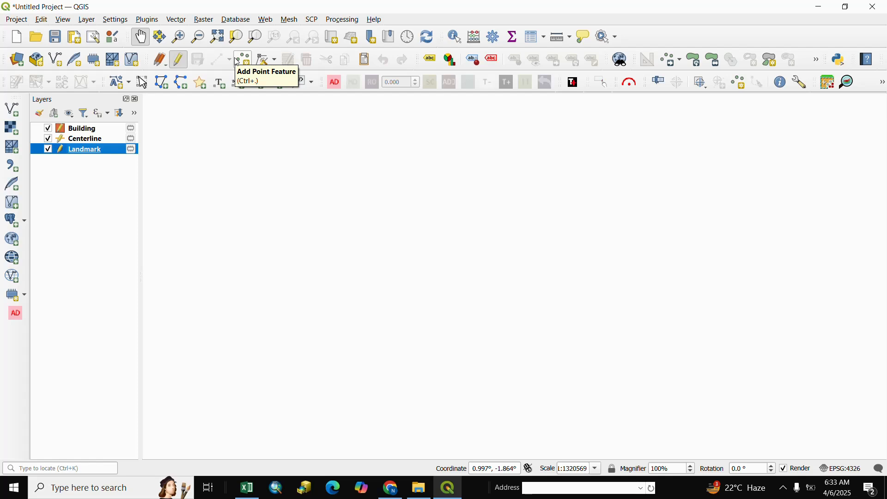
click(237, 62)
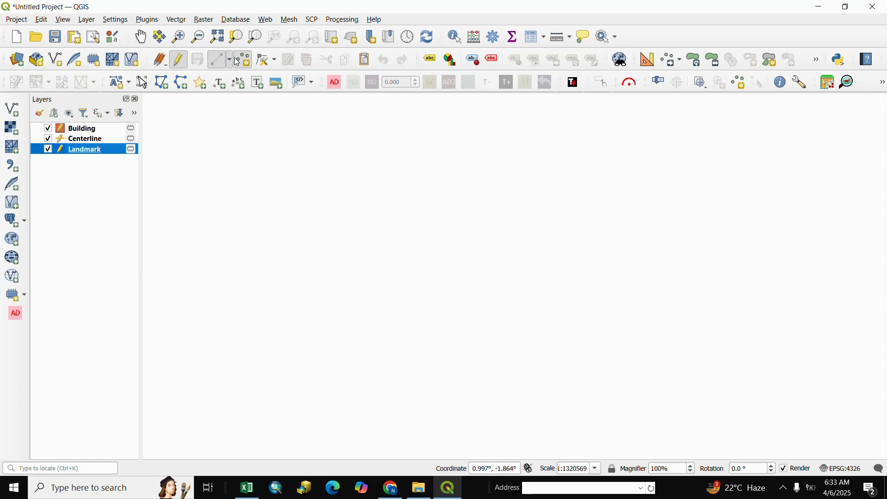
click(240, 170)
click(364, 160)
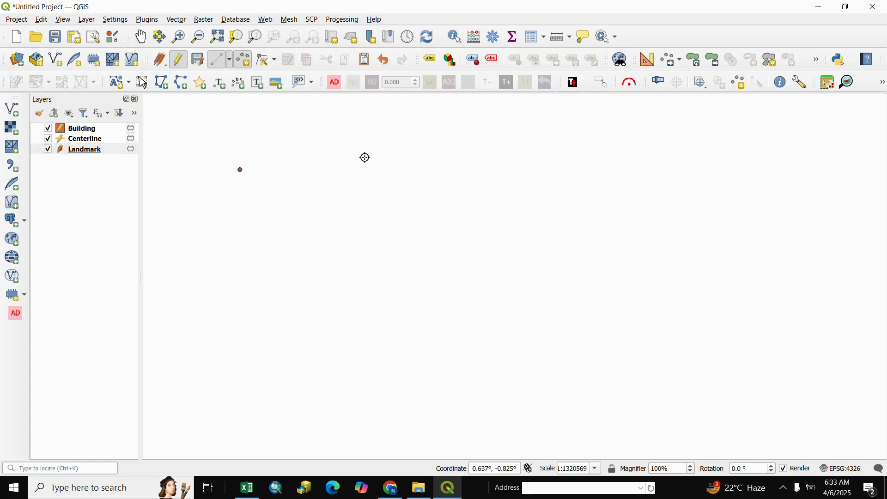
click(477, 169)
click(541, 221)
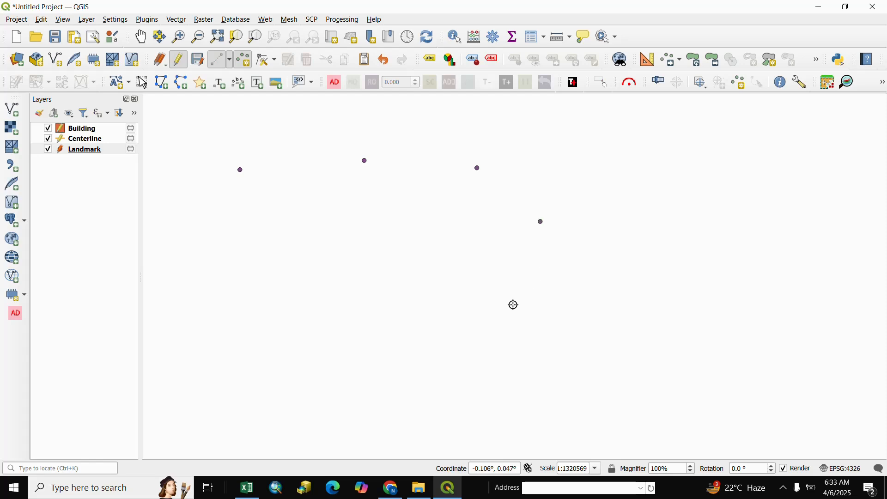
click(489, 313)
click(317, 326)
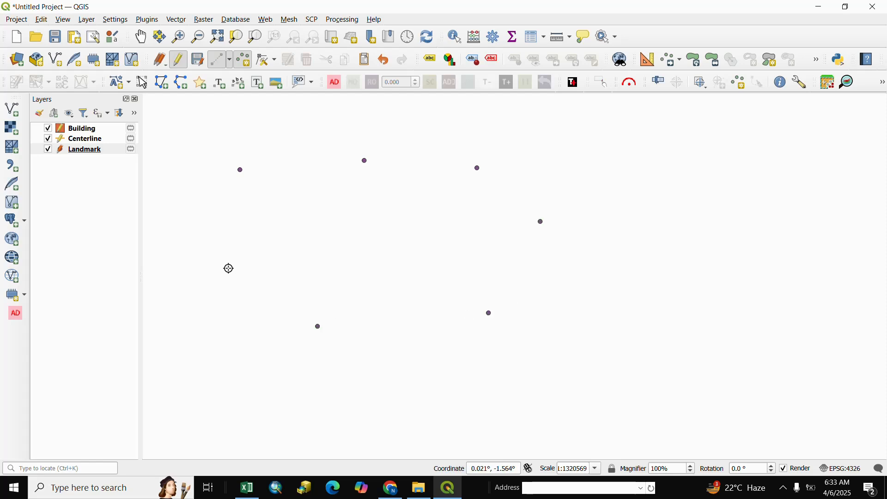
click(229, 255)
click(376, 234)
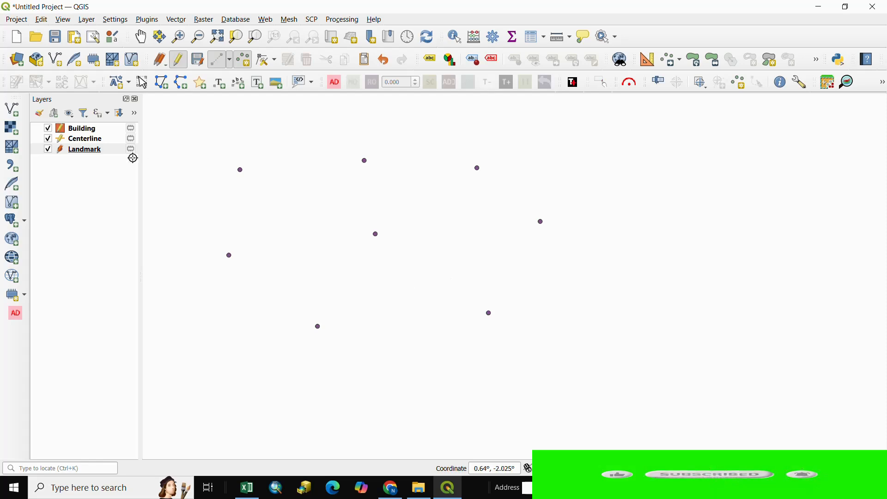
- Digitize a straight horizontal line on the Centerline layer just south of the landmark points, spanning roughly their full width
click(79, 141)
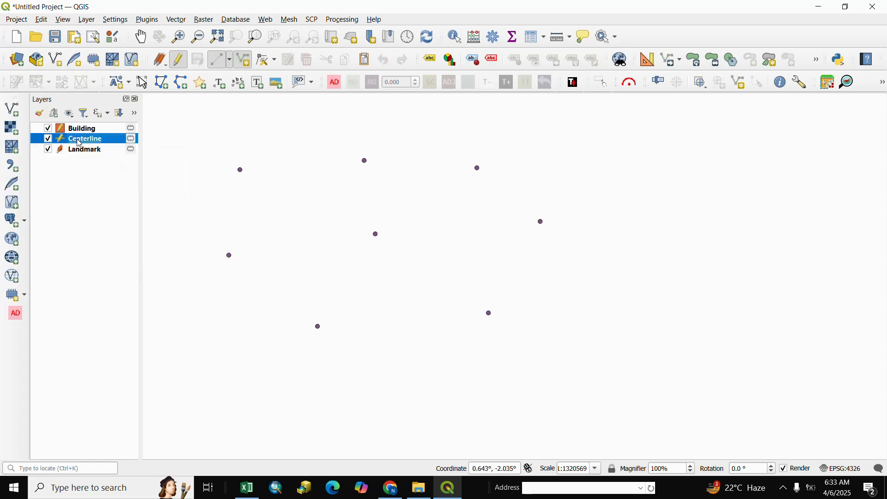
click(179, 62)
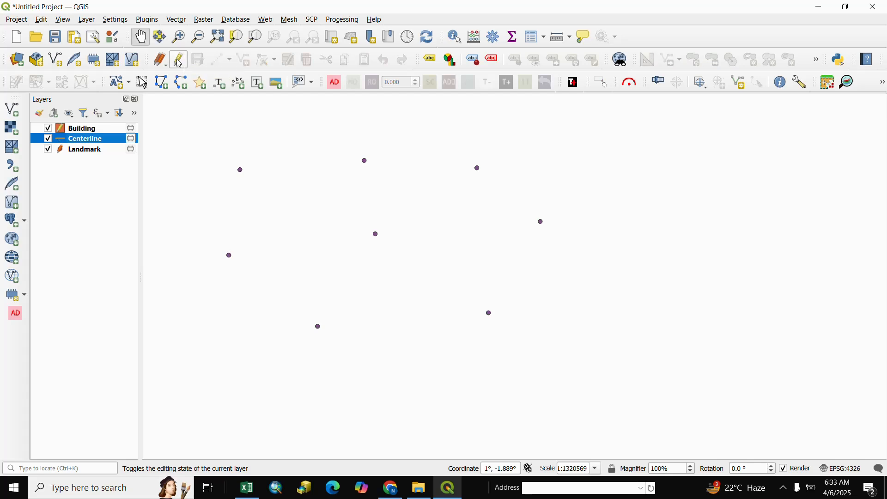
click(179, 62)
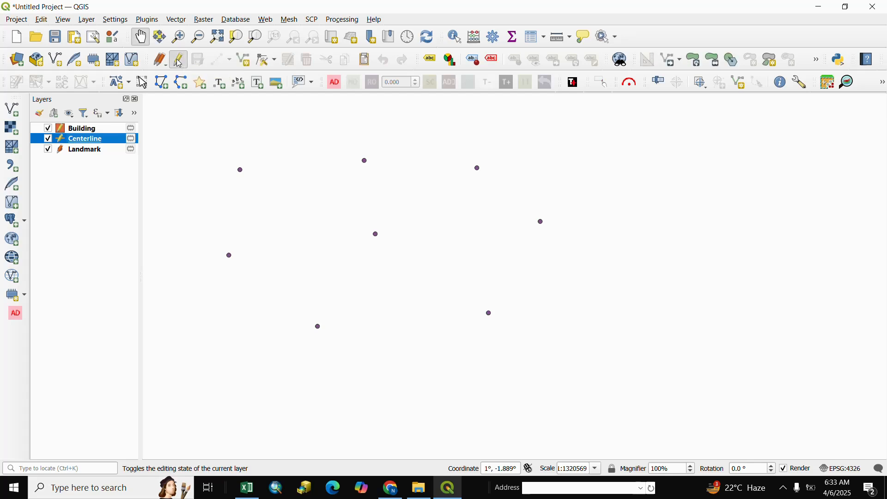
click(242, 60)
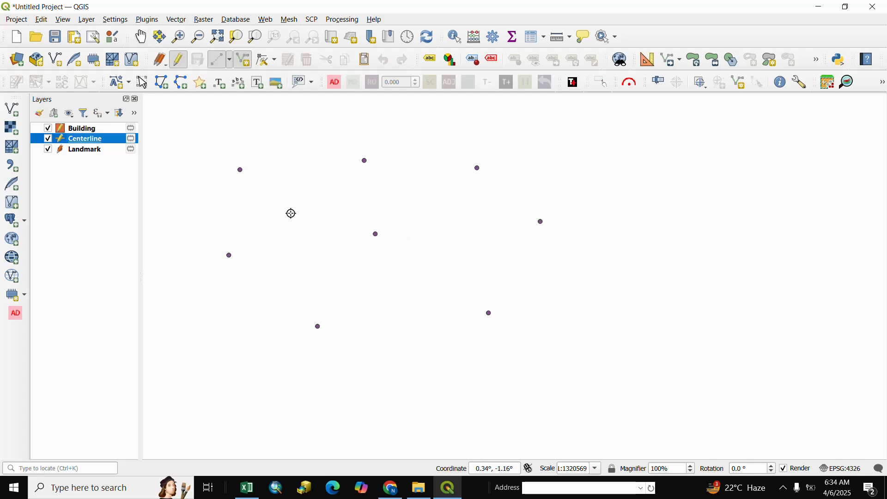
click(224, 371)
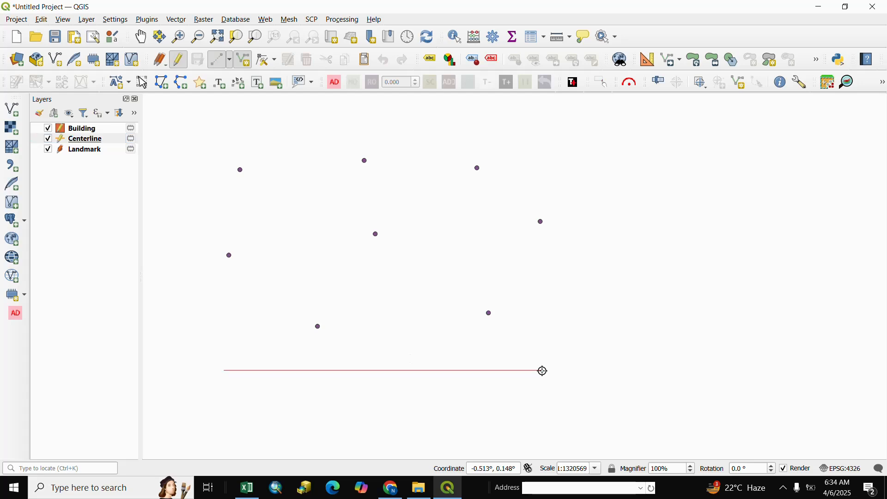
click(543, 371)
right_click(542, 370)
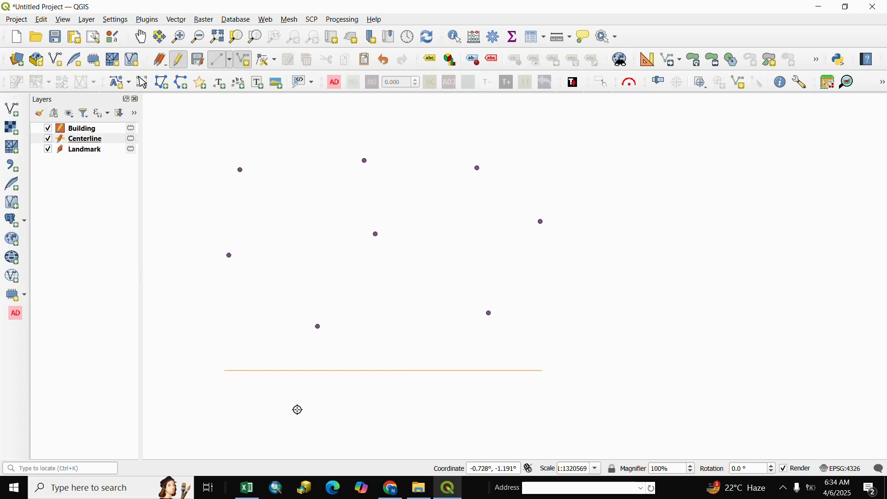
- Digitize a second line of similar length on the Centerline layer, slightly below and nearly parallel to the first
click(220, 399)
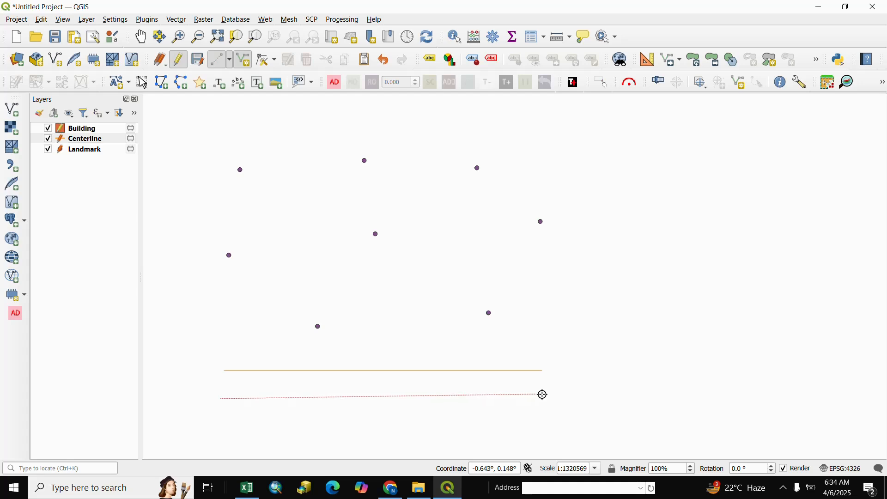
click(543, 394)
right_click(543, 395)
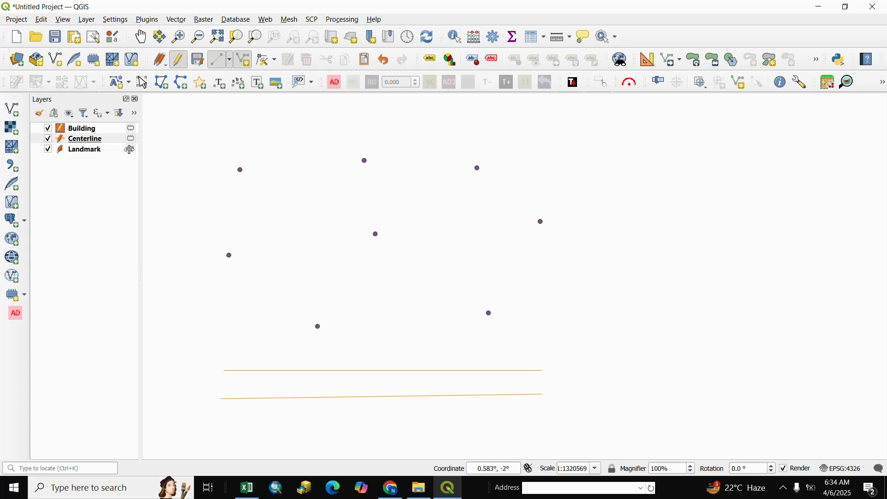
- Make the Building layer editable and digitize a triangular polygon on it, just east of the landmark points
click(83, 130)
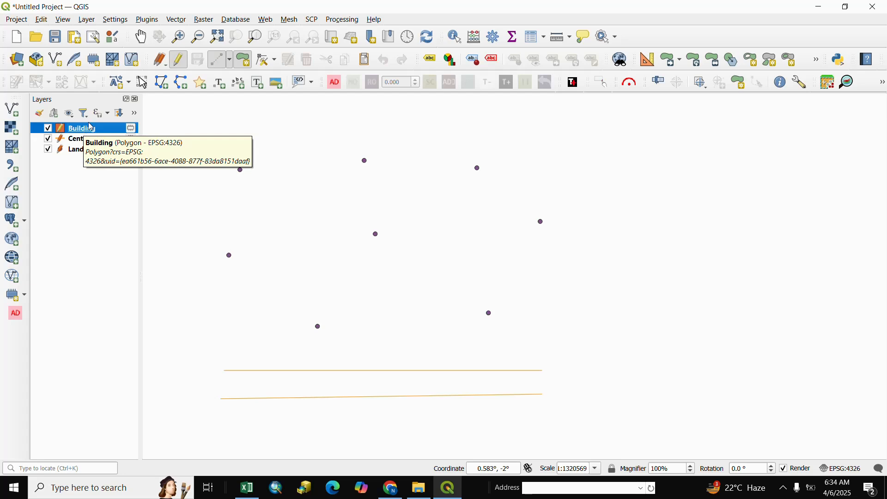
click(180, 62)
click(180, 61)
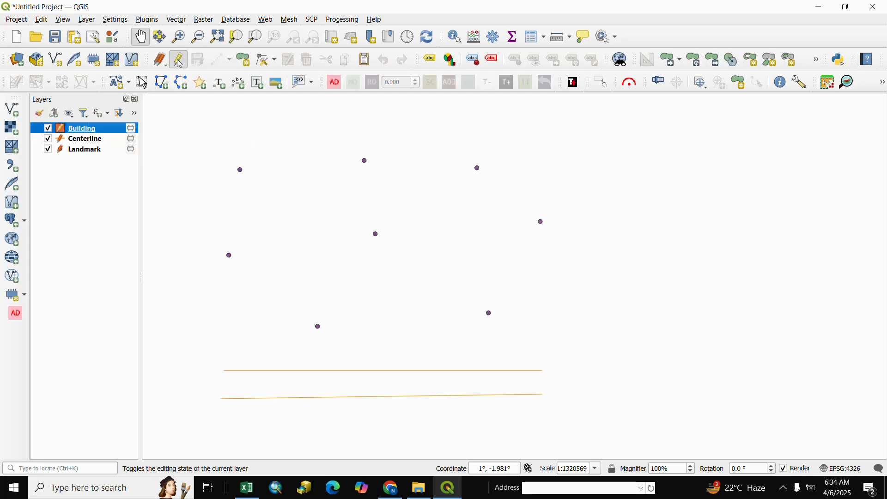
click(244, 60)
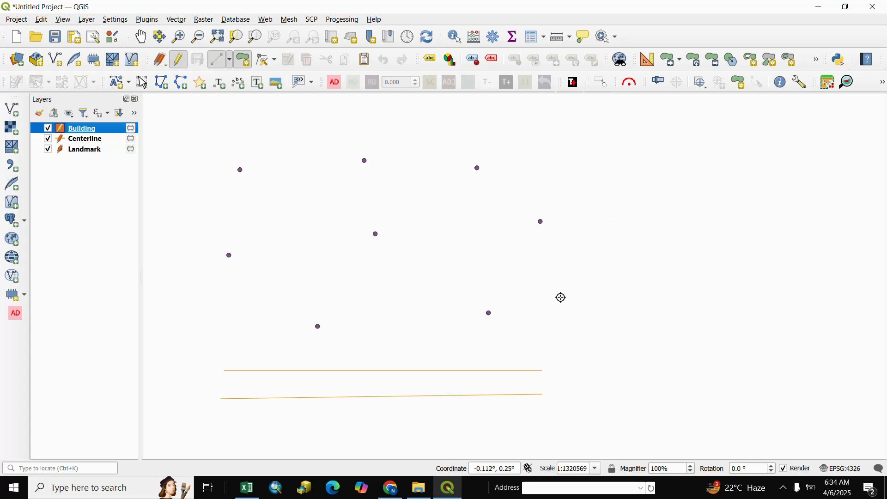
click(559, 291)
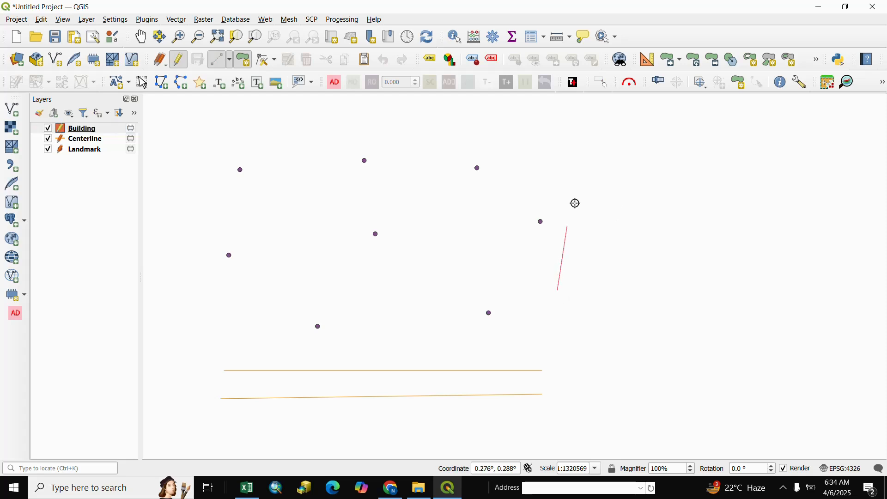
click(595, 174)
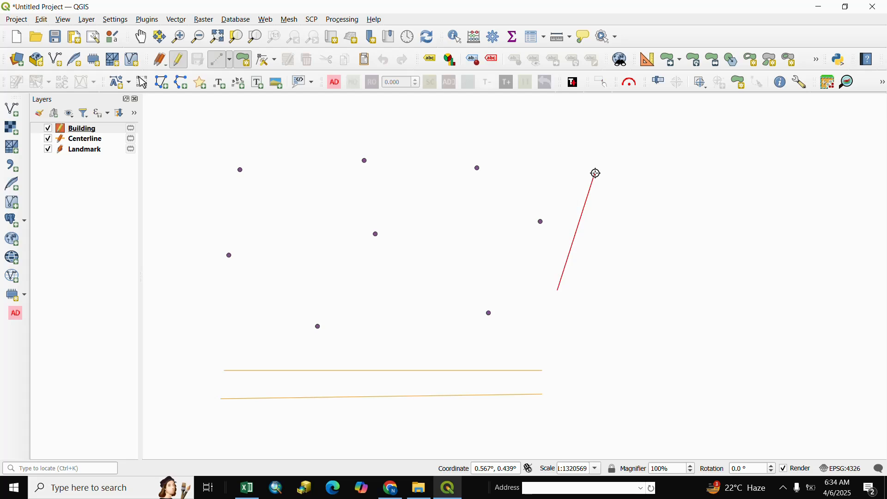
click(664, 283)
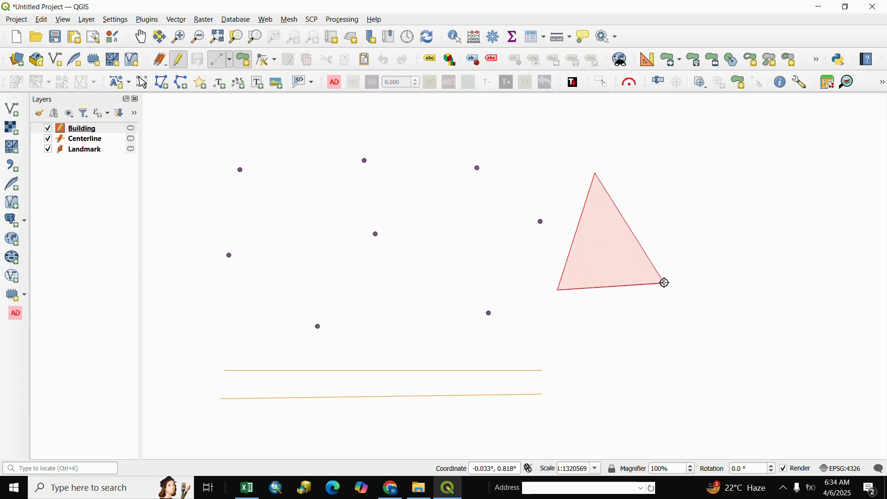
right_click(664, 284)
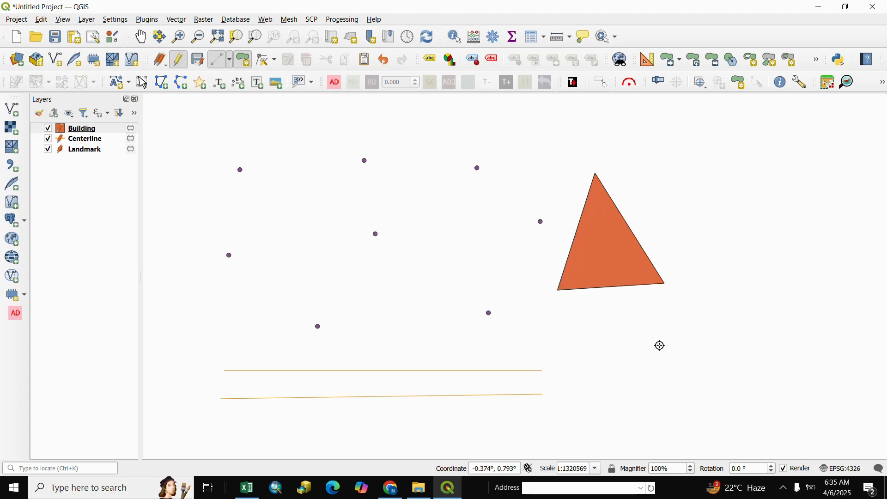
- Digitize a second, slightly smaller triangular polygon on the Building layer, directly beneath the first triangle
click(571, 388)
click(605, 300)
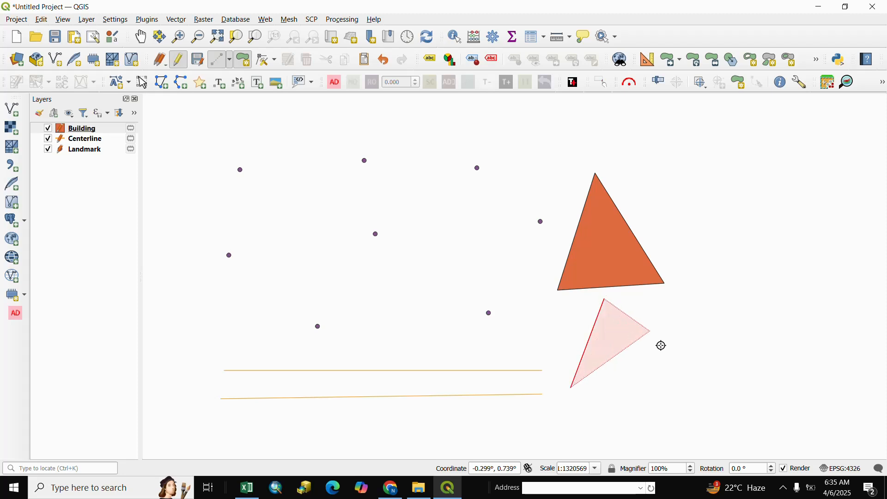
click(663, 383)
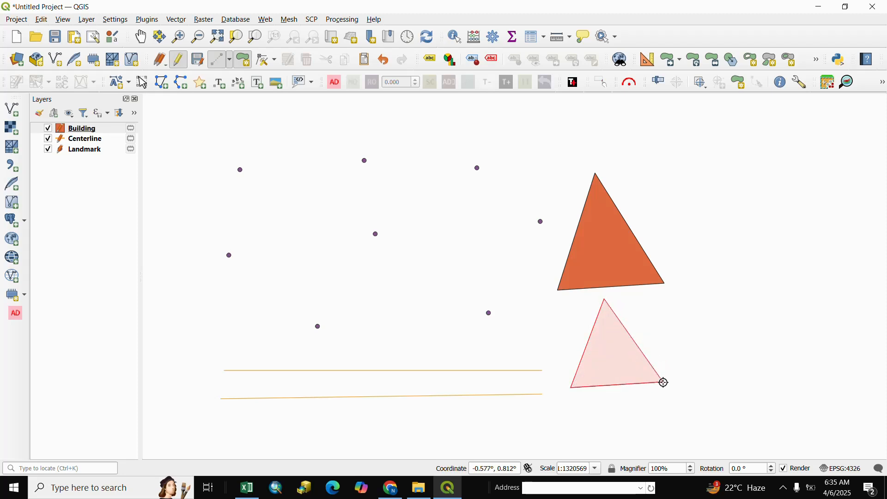
right_click(664, 383)
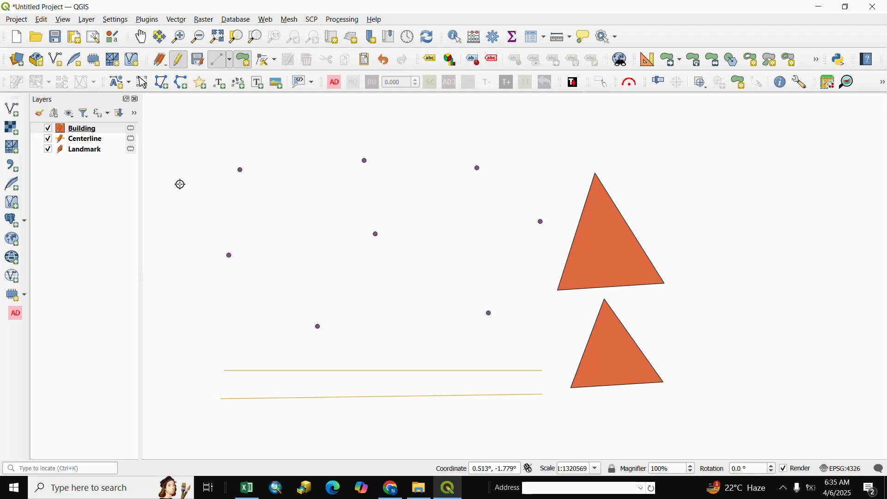
- Style the Landmark layer's points with the "dot purple" marker symbol
click(75, 150)
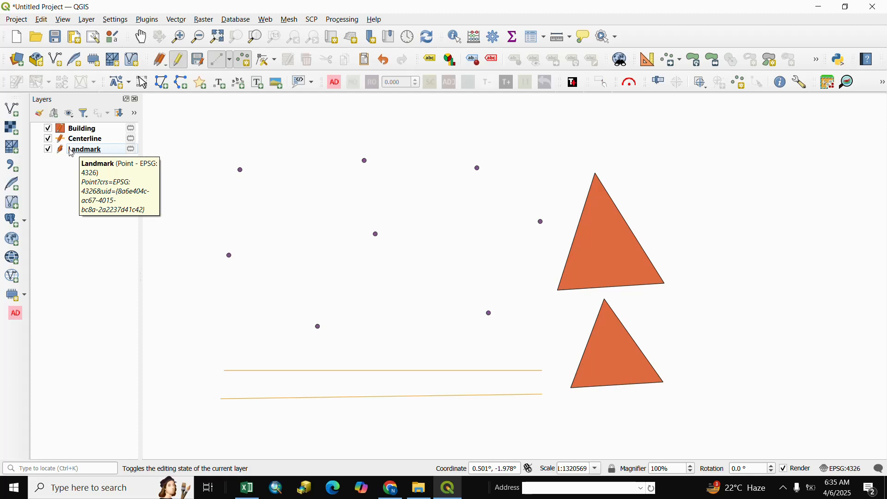
right_click(73, 151)
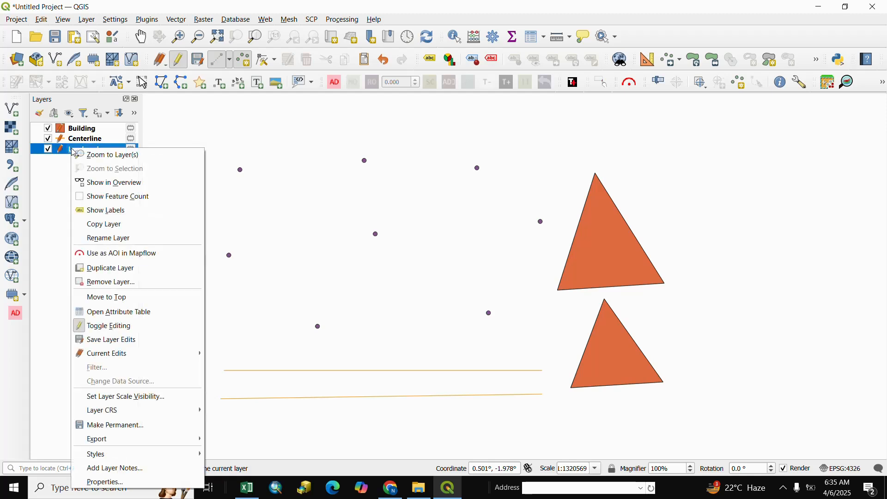
click(106, 482)
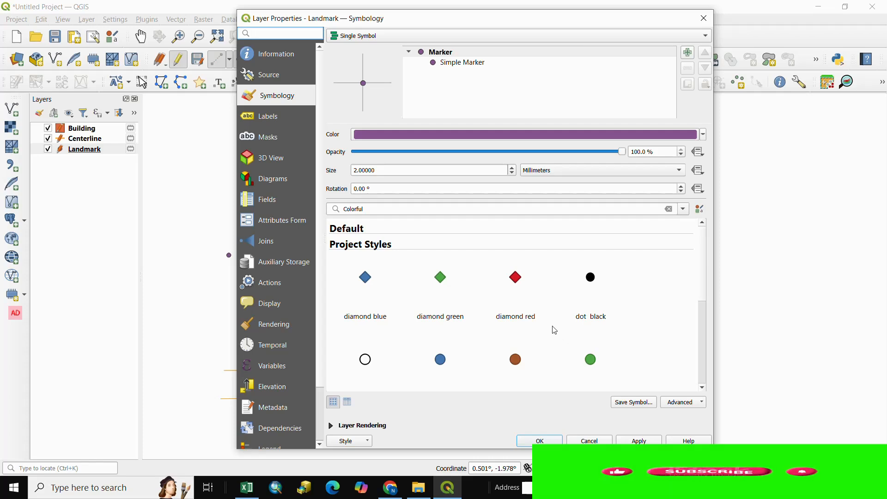
scroll(703, 334, down, 3)
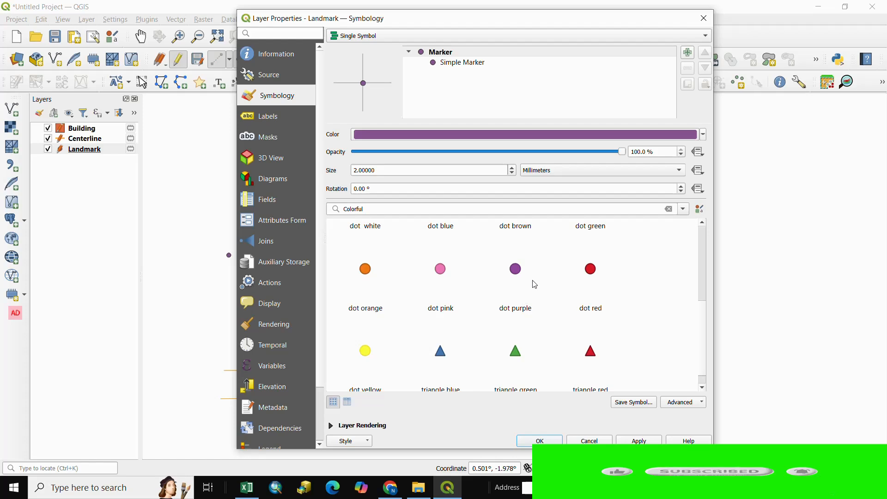
click(515, 273)
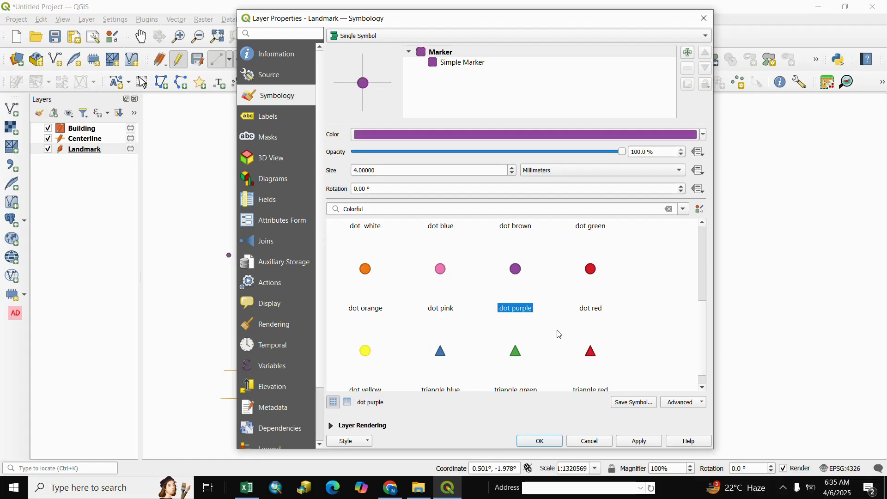
click(539, 442)
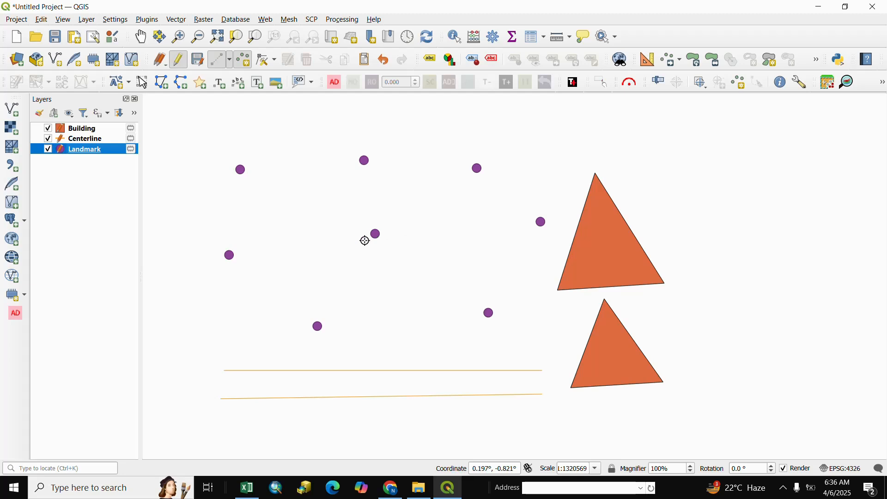
- Style the Centerline layer's lines with the "simple pink line" symbol
right_click(82, 139)
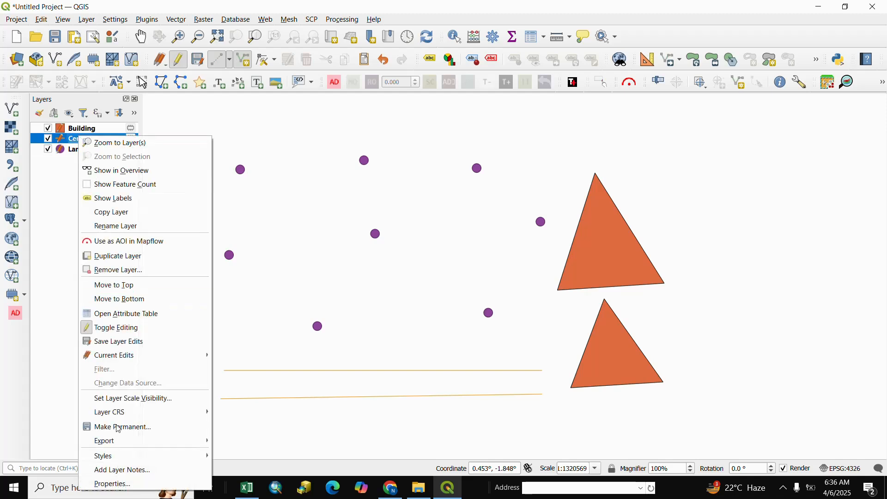
click(107, 481)
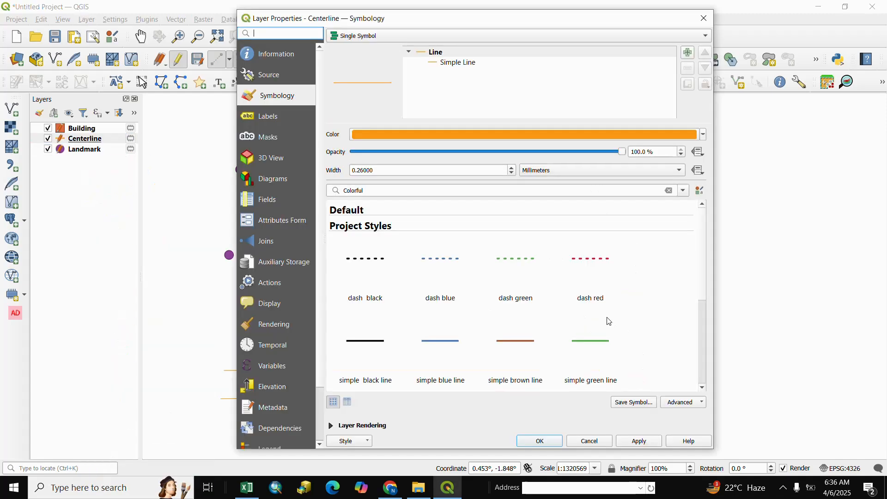
click(704, 320)
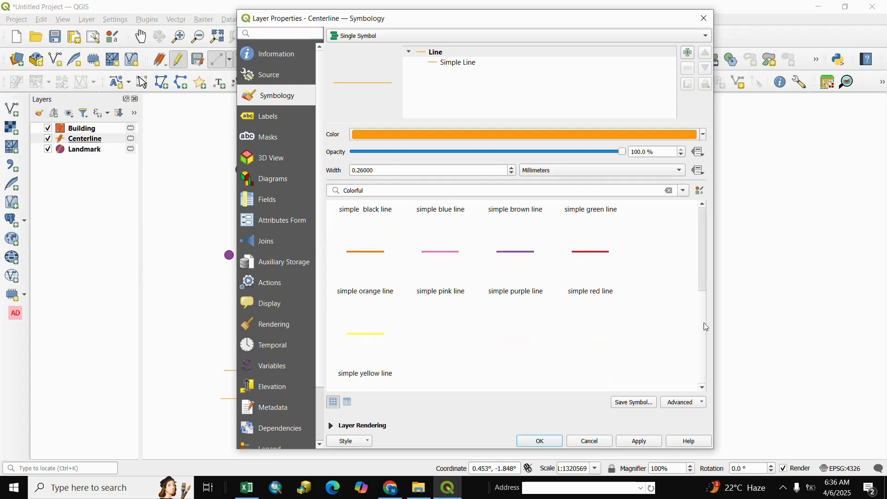
click(443, 255)
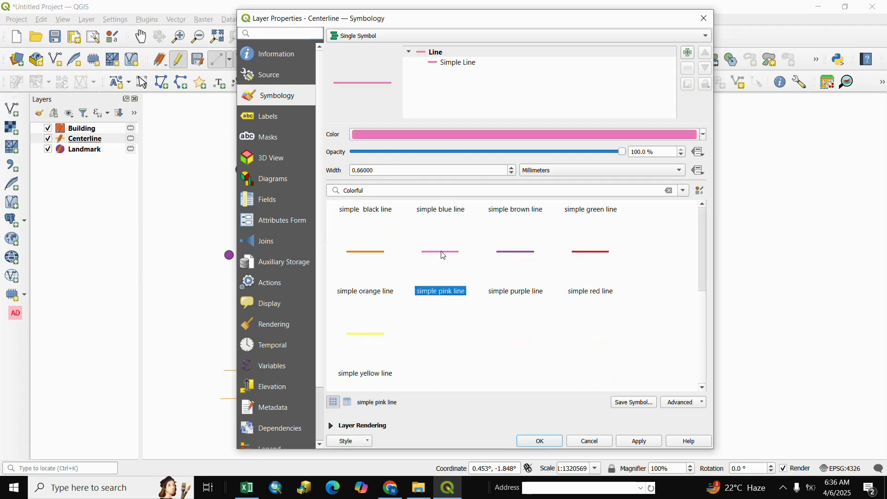
click(537, 441)
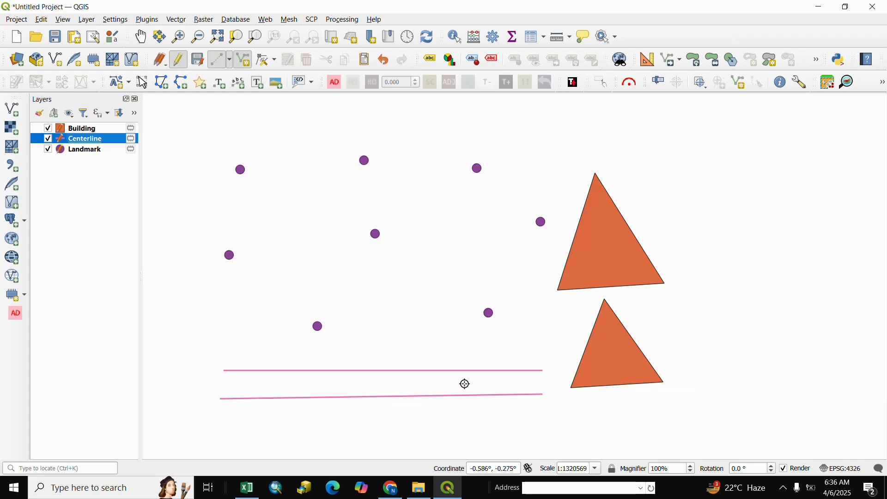
- Style the Building layer's polygons with the "gradient green fill" symbol
right_click(84, 131)
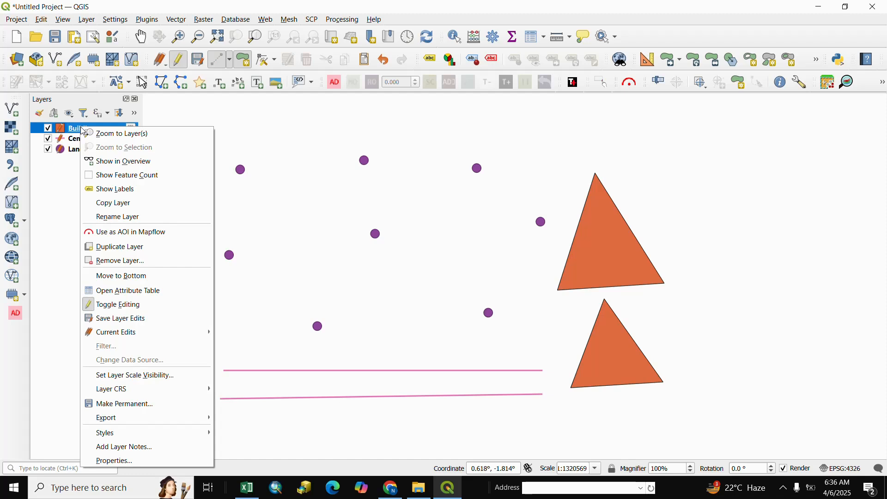
click(113, 461)
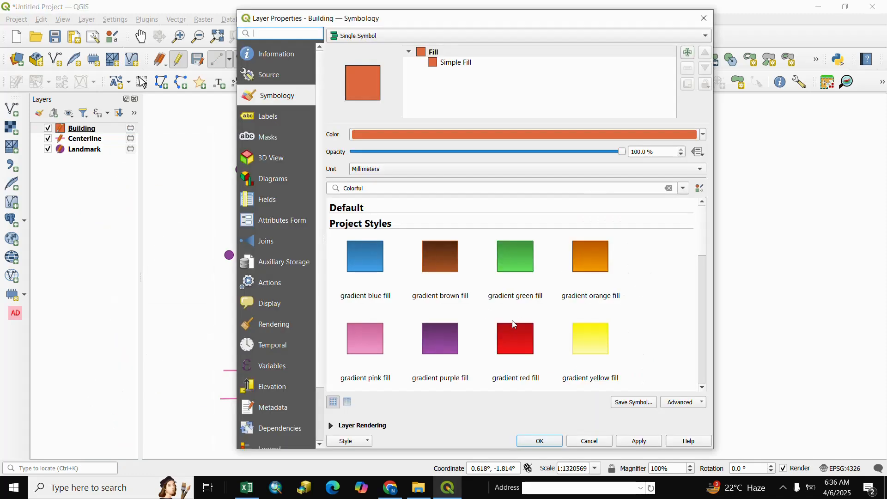
scroll(515, 300, down, 1)
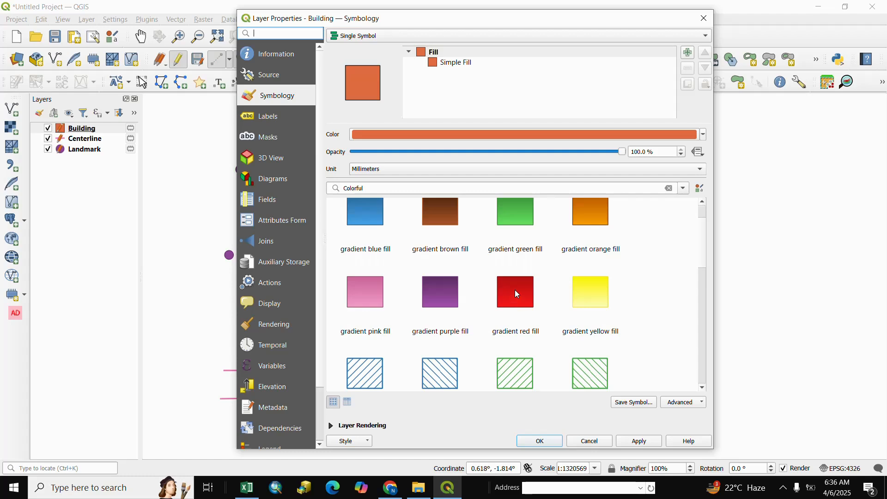
scroll(514, 286, up, 1)
scroll(516, 291, down, 3)
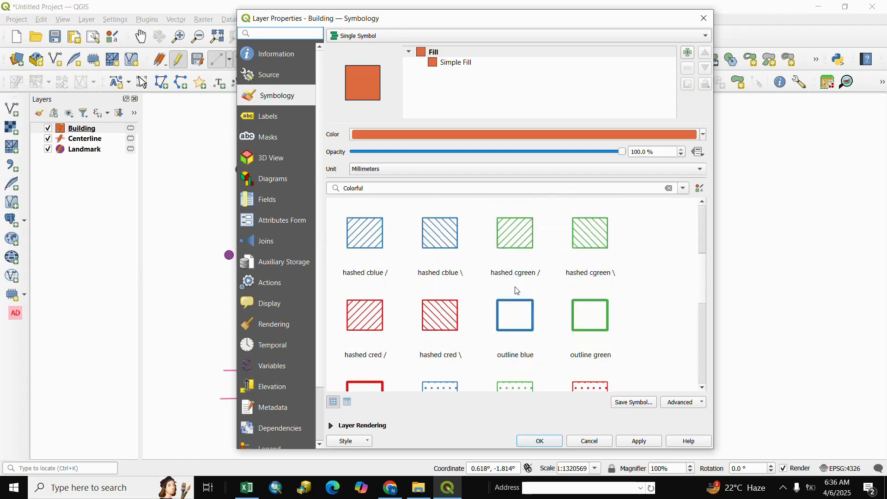
scroll(517, 291, up, 2)
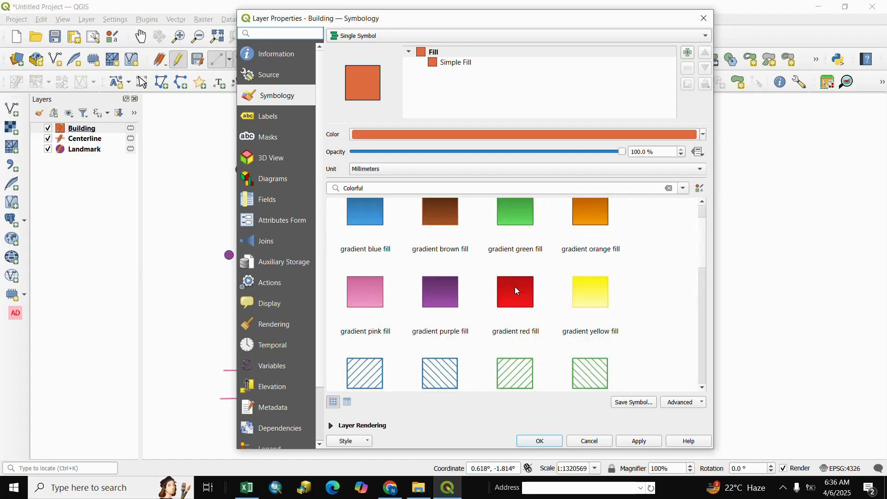
scroll(522, 279, up, 1)
click(515, 257)
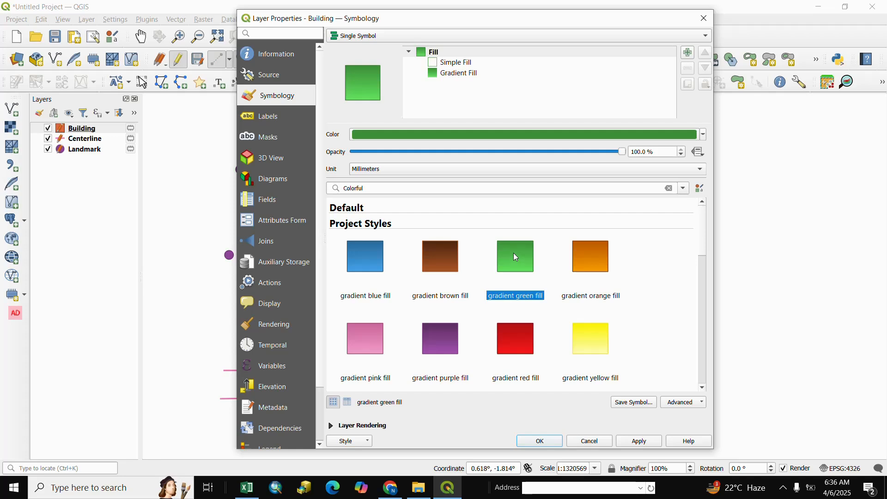
click(539, 442)
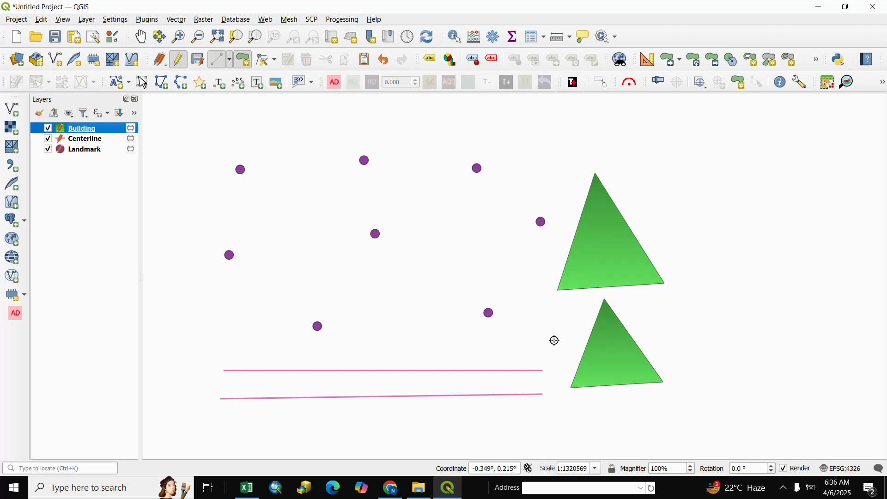
- Inspect the Building layer's attribute table and identify the larger triangle on the map
click(531, 40)
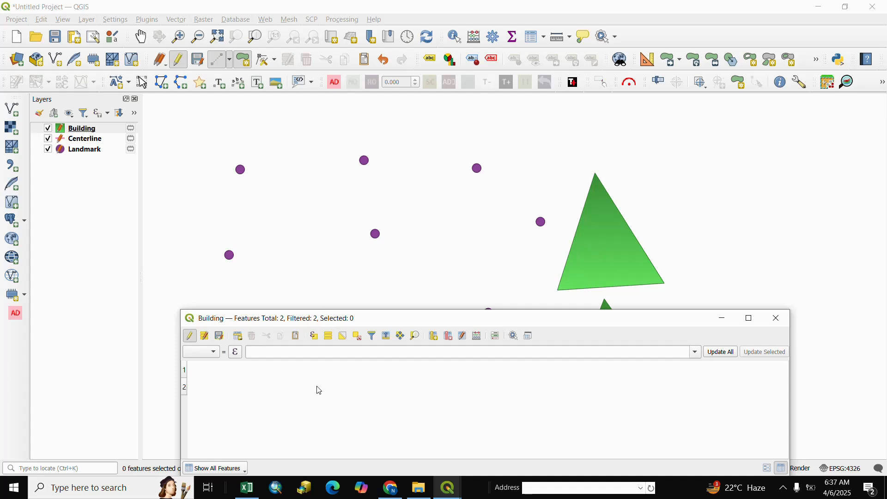
click(723, 318)
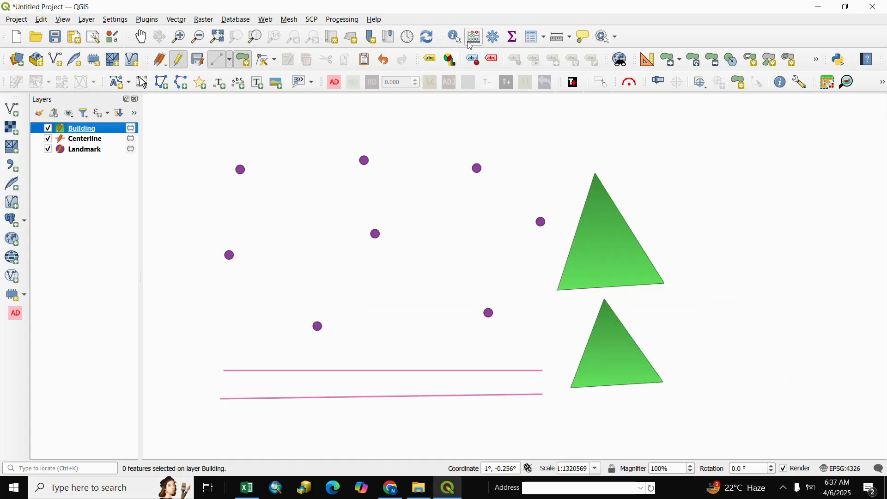
click(456, 38)
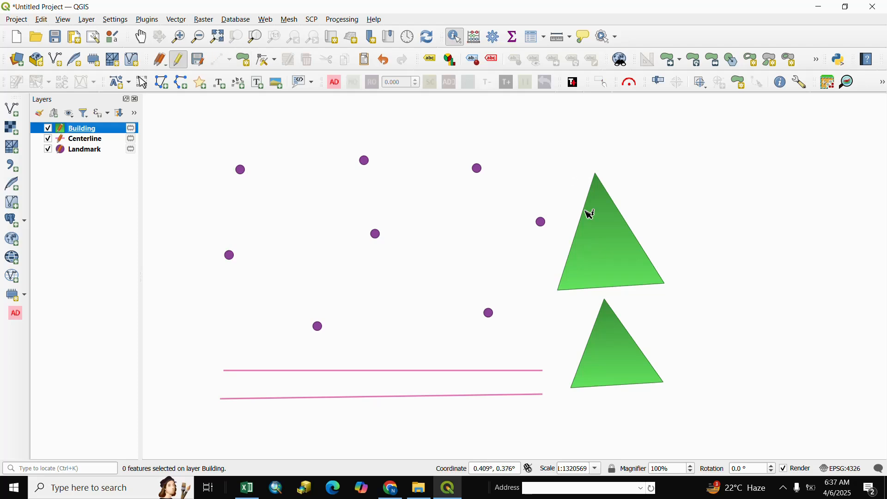
click(602, 225)
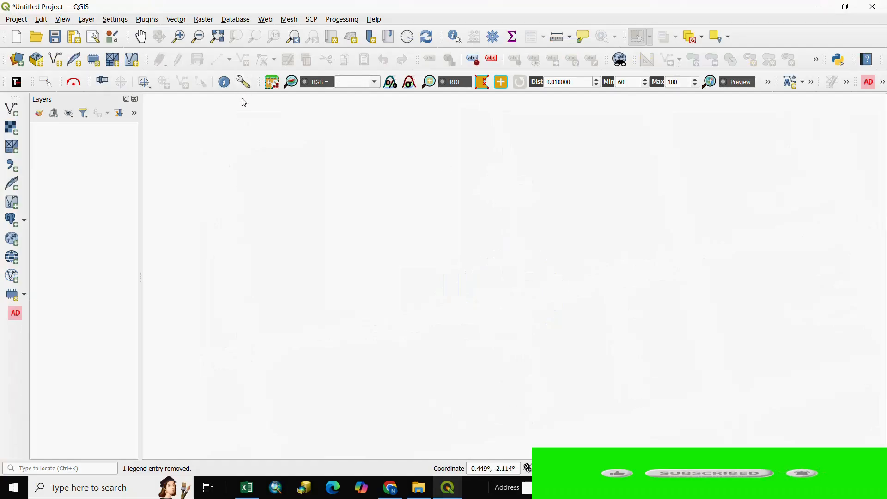
- Create a temporary scratch layer named "Line" with LineString geometry
click(92, 22)
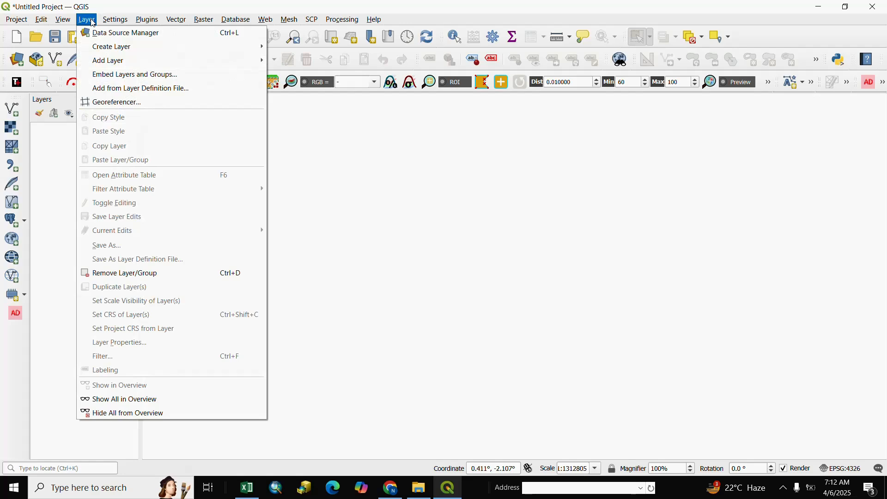
mouse_move(108, 48)
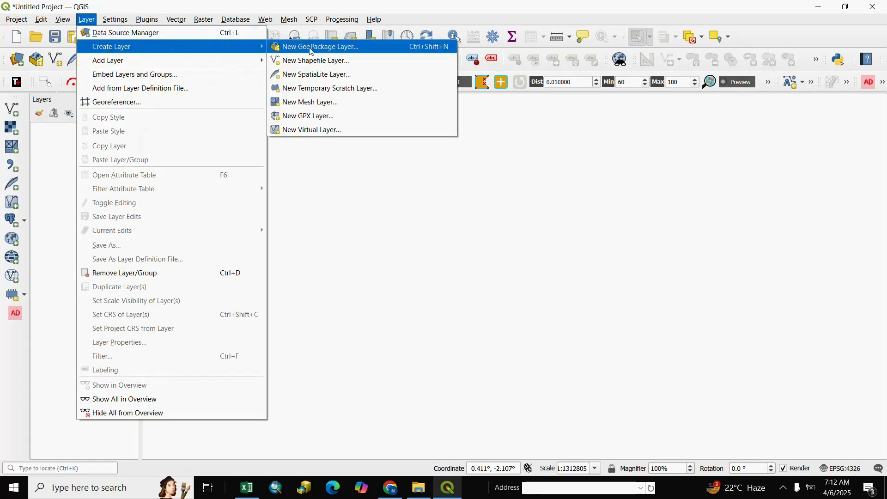
click(319, 92)
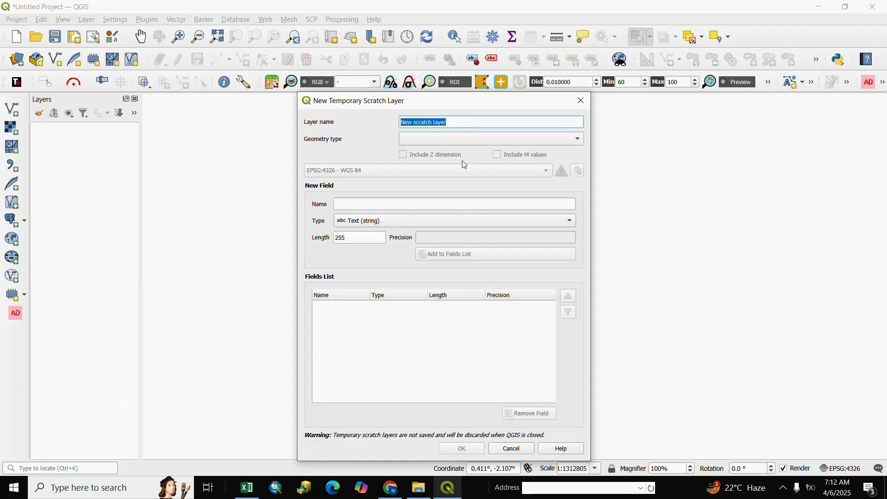
text(Line)
click(578, 140)
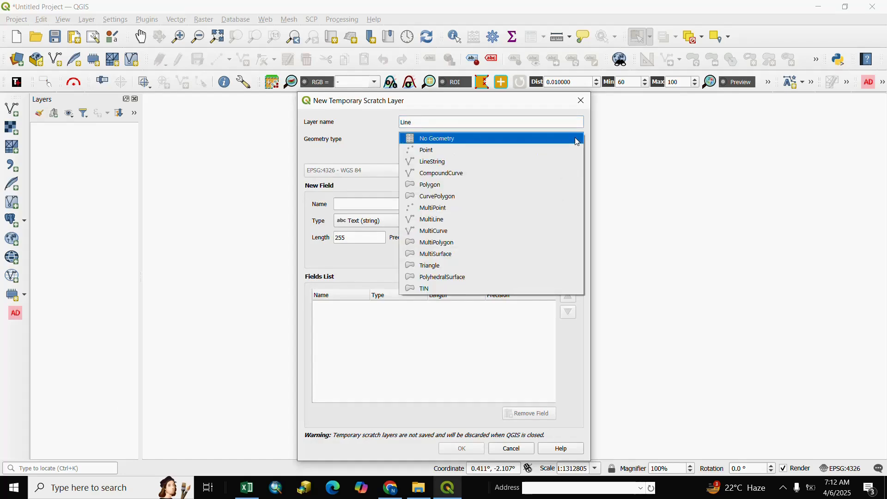
click(455, 163)
click(462, 448)
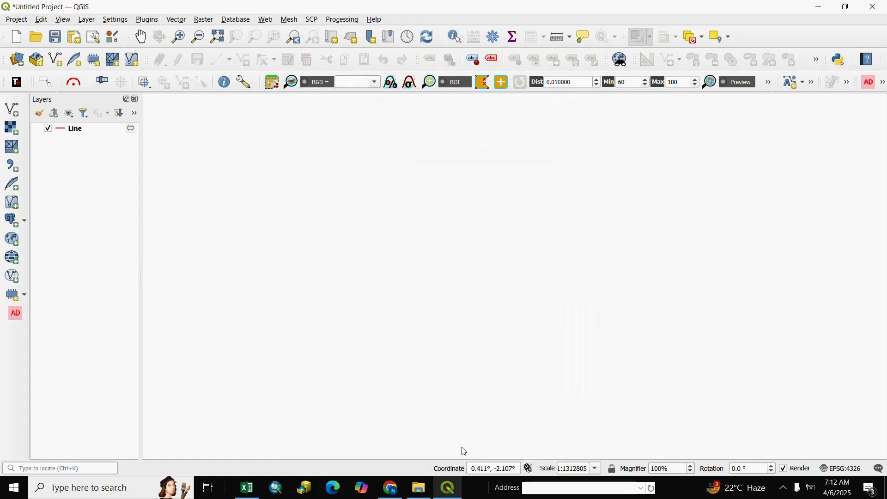
- Make the Line layer editable and digitize a nearly horizontal two-point line across the upper part of the map
click(85, 144)
click(75, 129)
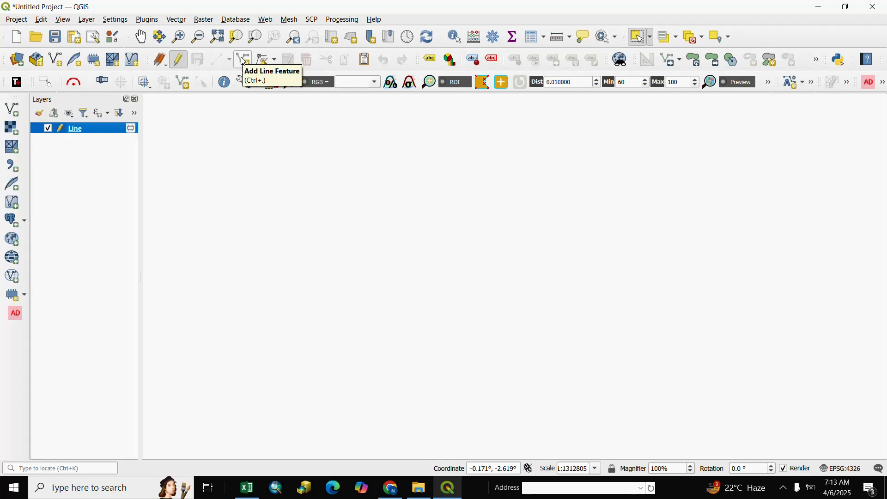
click(244, 60)
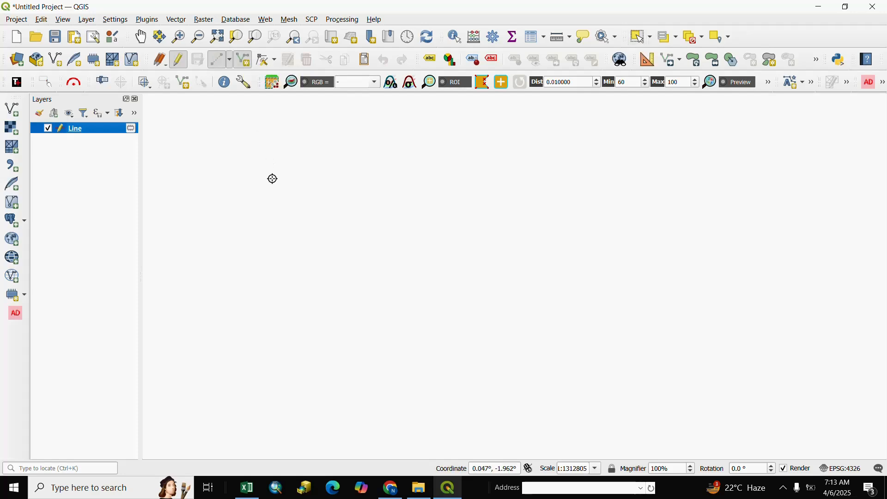
click(272, 189)
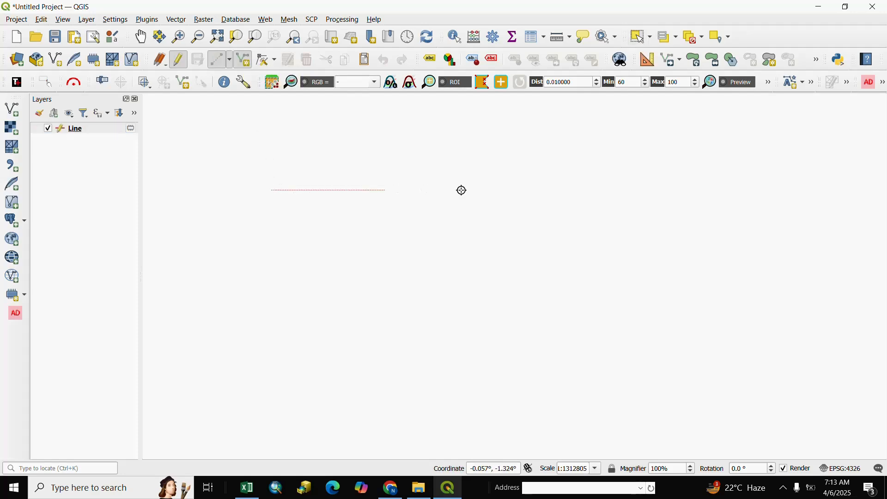
click(510, 183)
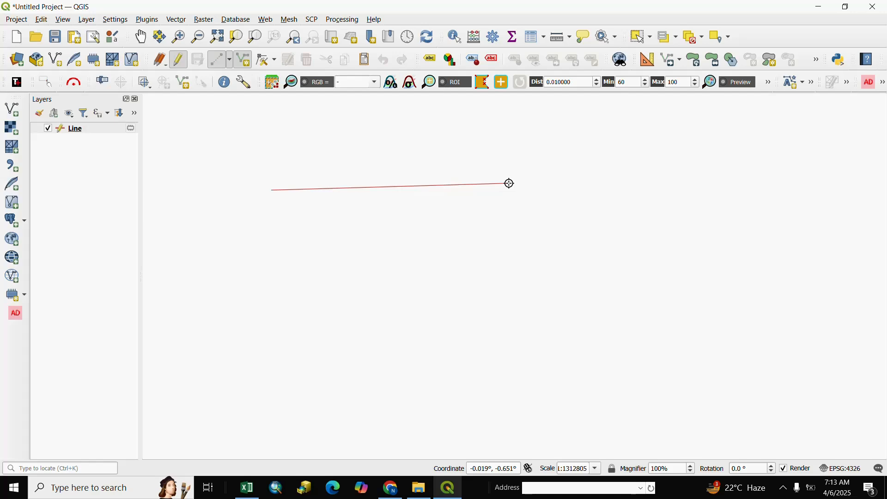
right_click(510, 184)
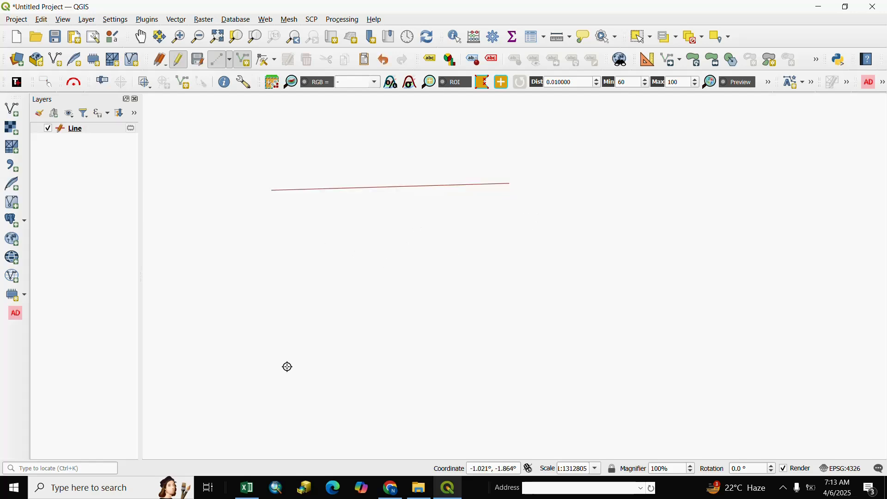
- Digitize a four-vertex zigzag line on the Line layer, below the straight line
click(287, 366)
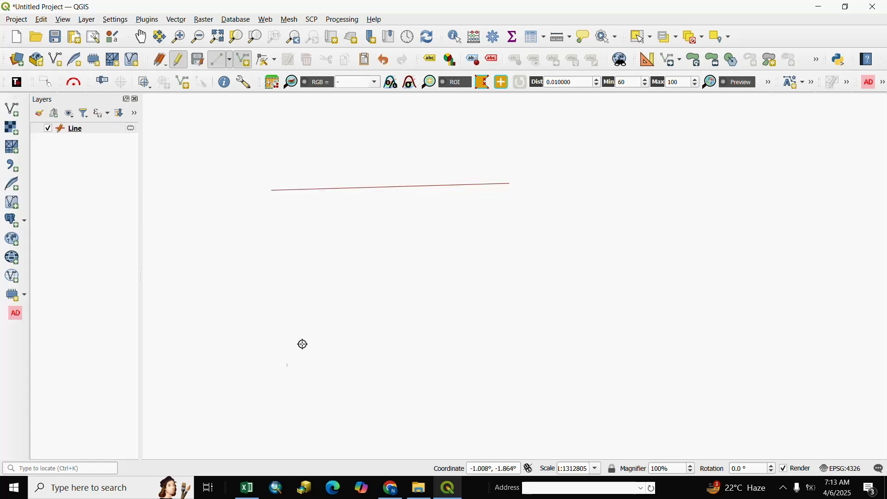
click(387, 264)
click(492, 296)
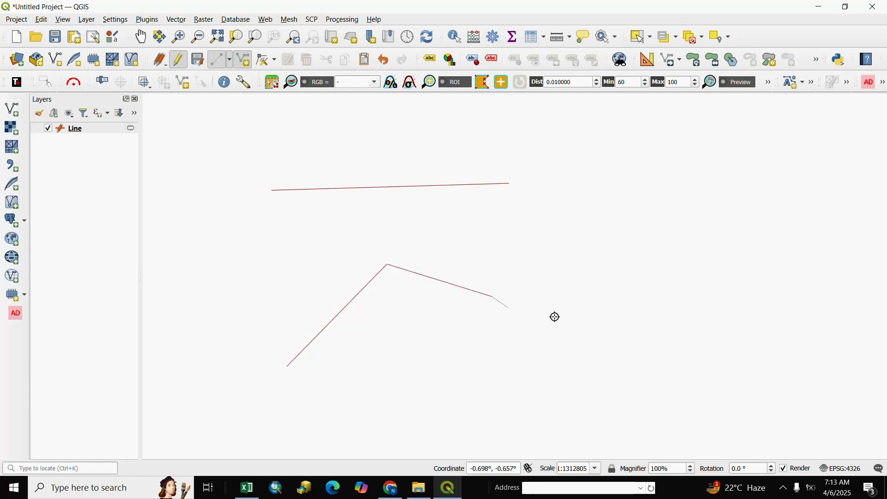
click(616, 251)
right_click(614, 251)
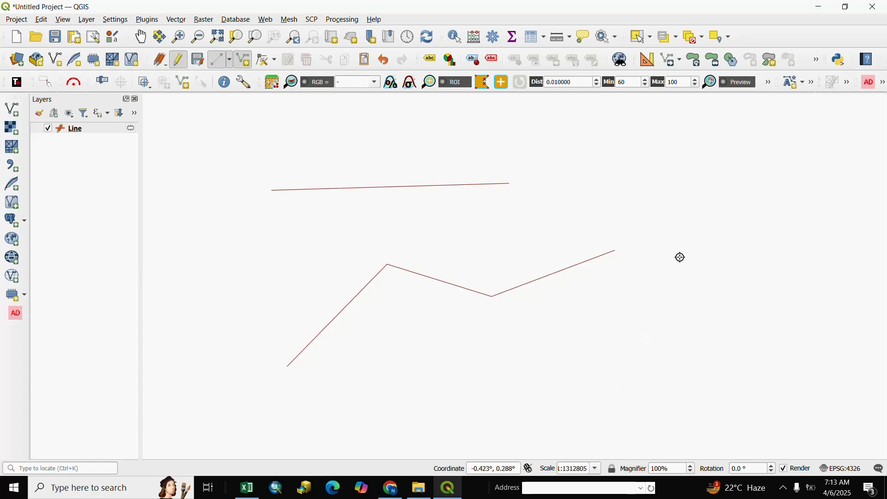
- Digitize a five-vertex open line southeast of the zigzag, with its last segment running west beneath the zigzag
click(614, 389)
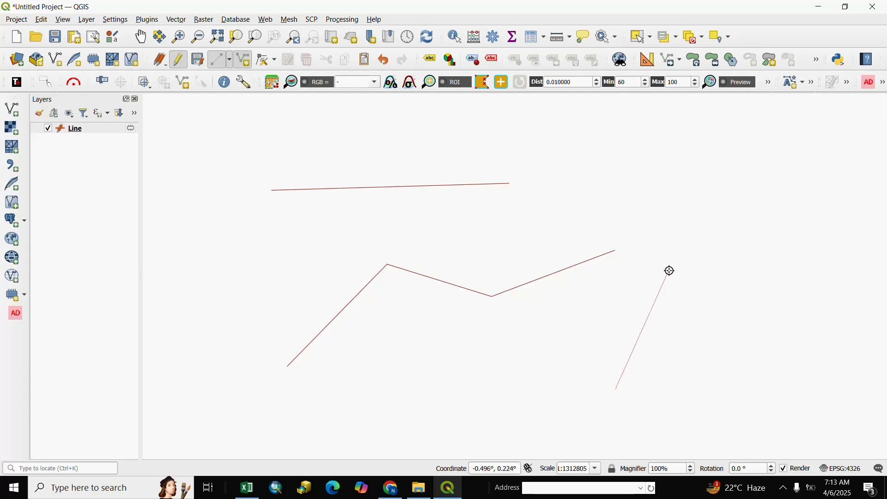
click(669, 271)
click(748, 349)
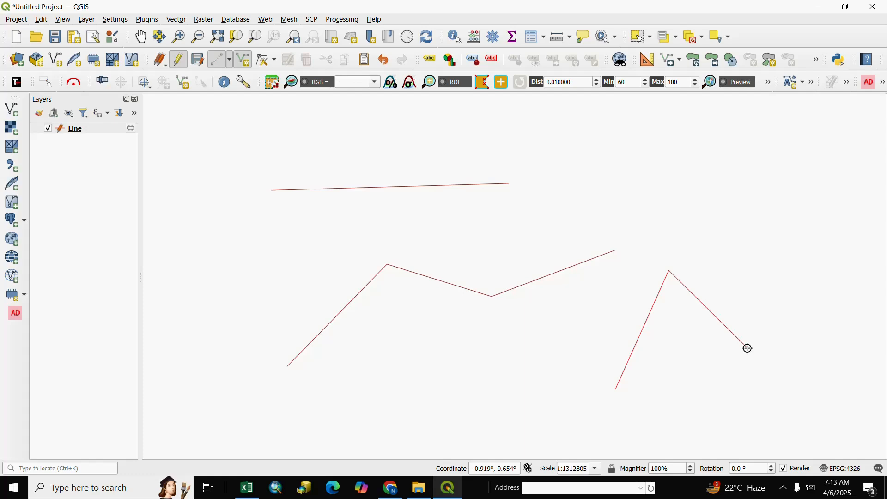
click(669, 428)
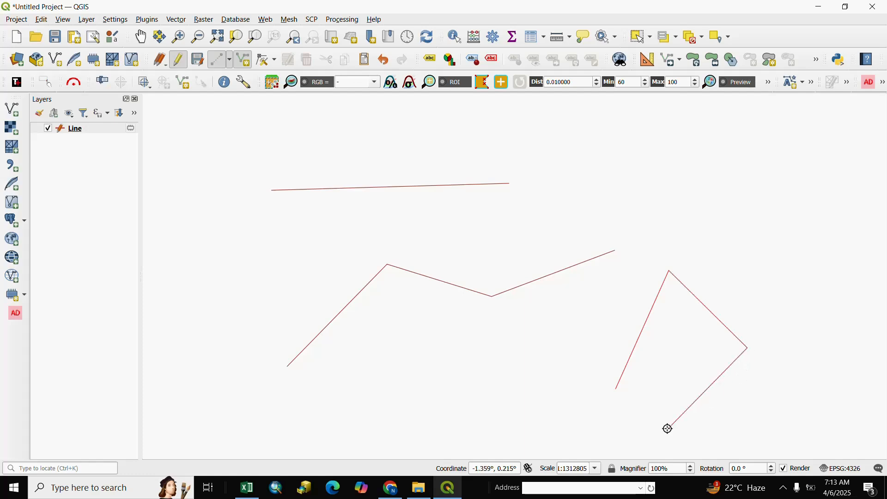
click(440, 403)
right_click(440, 403)
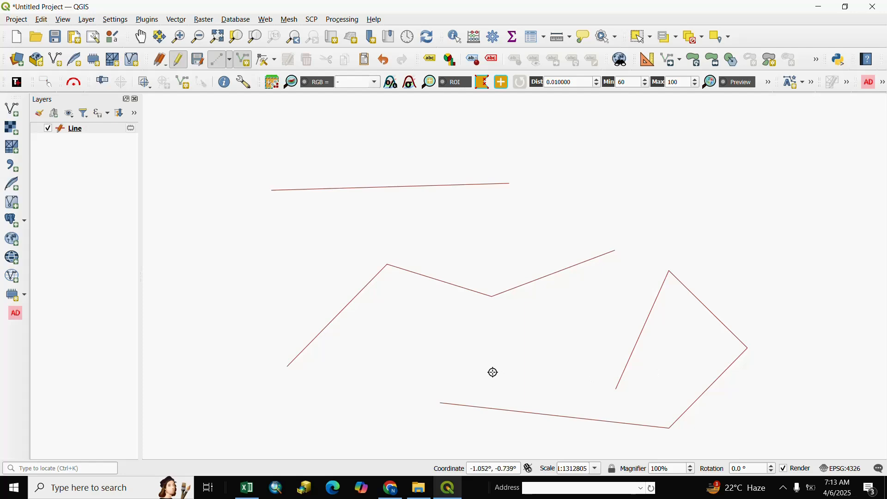
- Check the Line layer's features in its attribute table
click(533, 40)
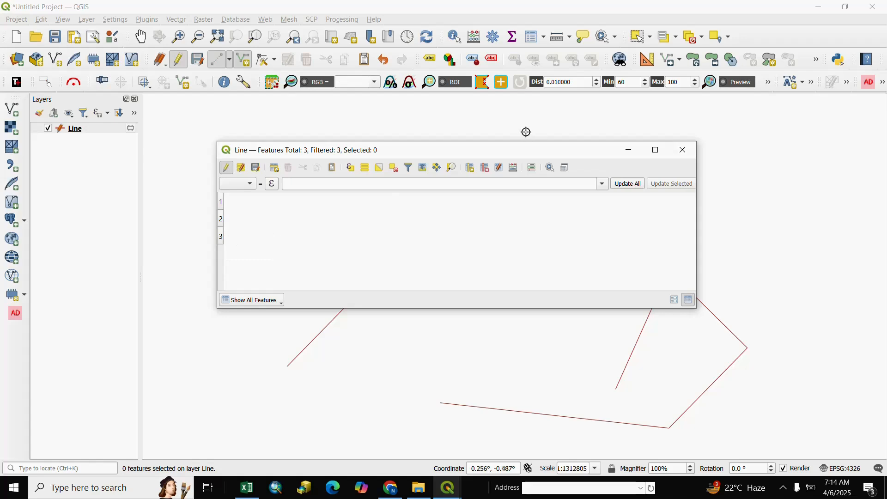
drag(507, 144, 491, 337)
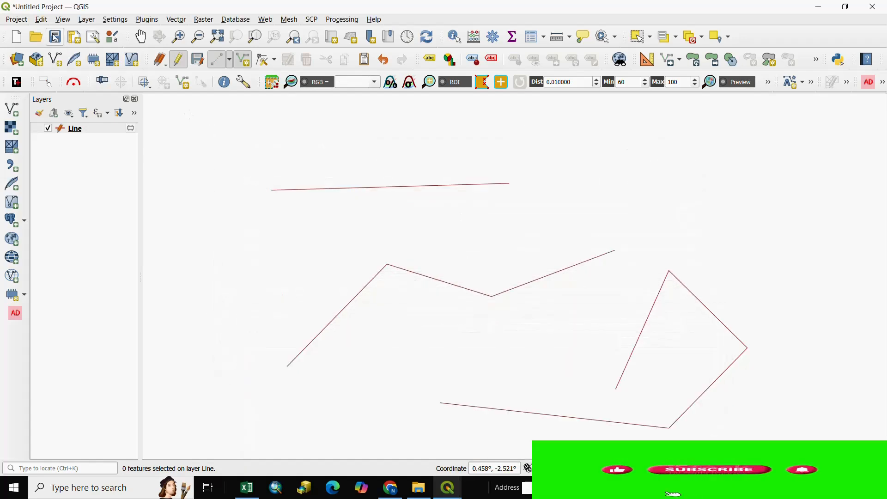
- Split the straight upper line with the Split Features tool, using a near-vertical cut across it somewhat west of its midpoint
click(42, 21)
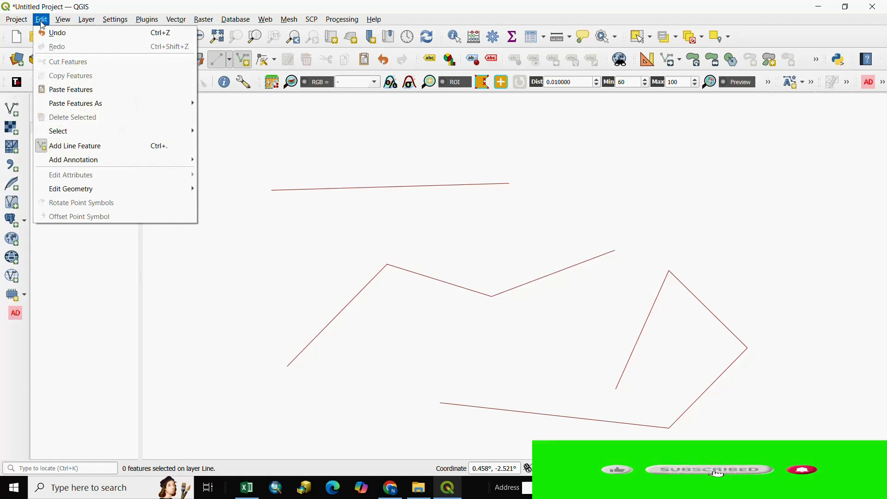
mouse_move(113, 193)
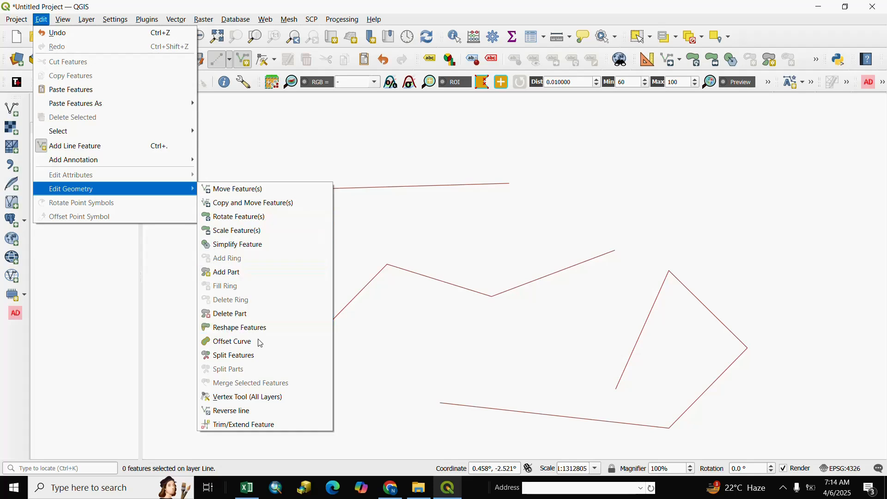
click(240, 360)
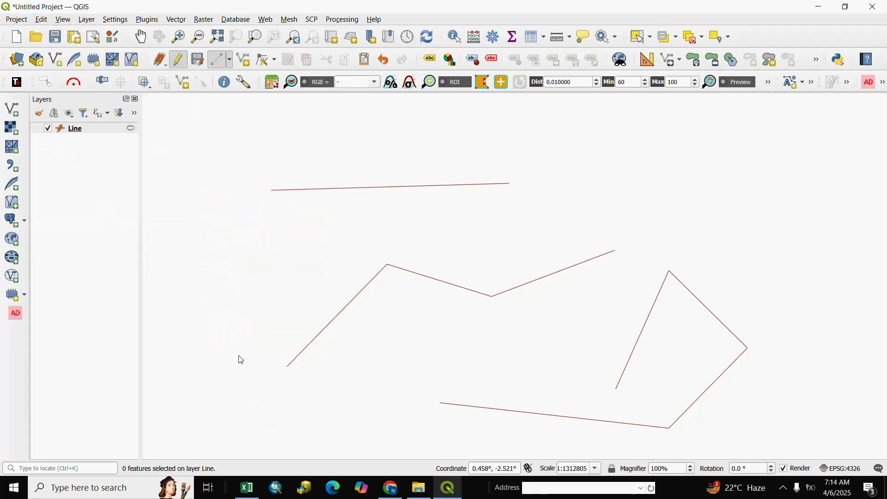
click(366, 125)
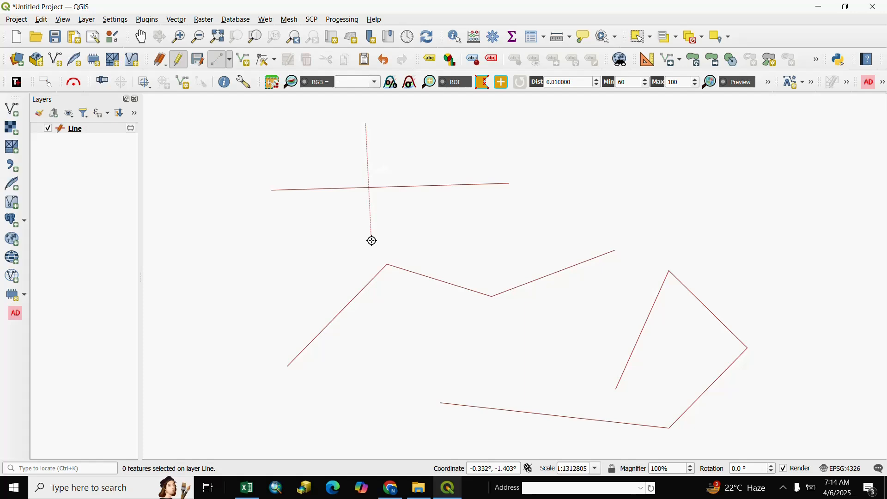
click(373, 241)
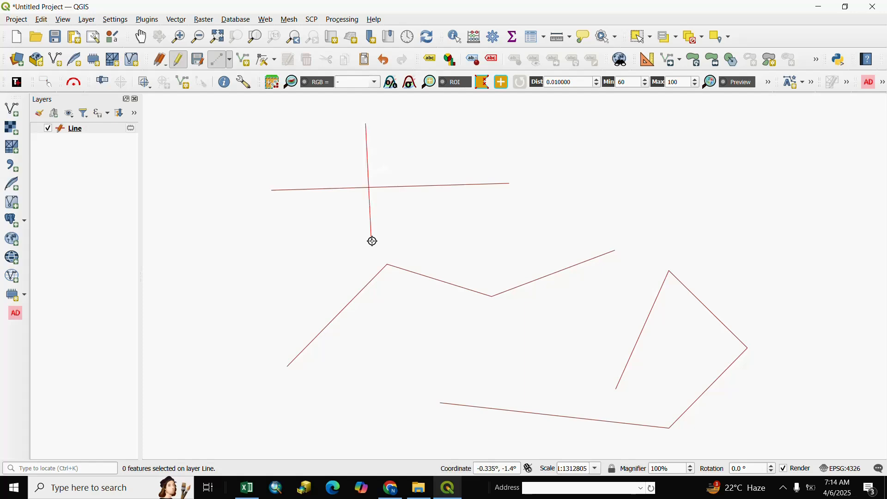
right_click(372, 241)
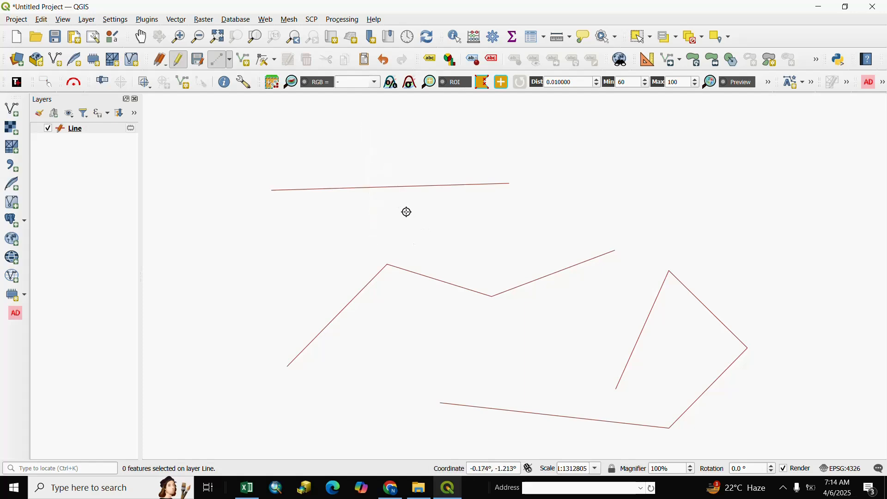
- Select the western piece of the split upper line to inspect where it was cut, and clear the selection
click(637, 37)
drag(295, 159, 313, 223)
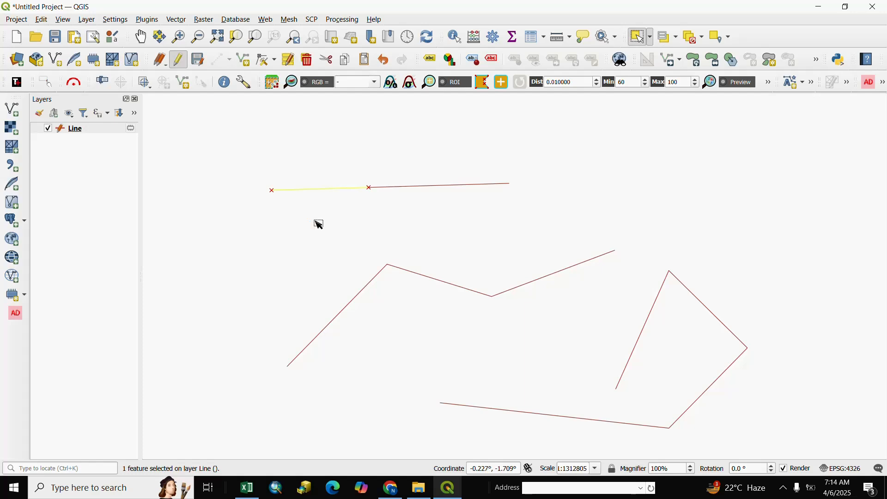
scroll(318, 203, down, 3)
scroll(326, 214, up, 3)
scroll(266, 131, up, 1)
drag(266, 131, 392, 296)
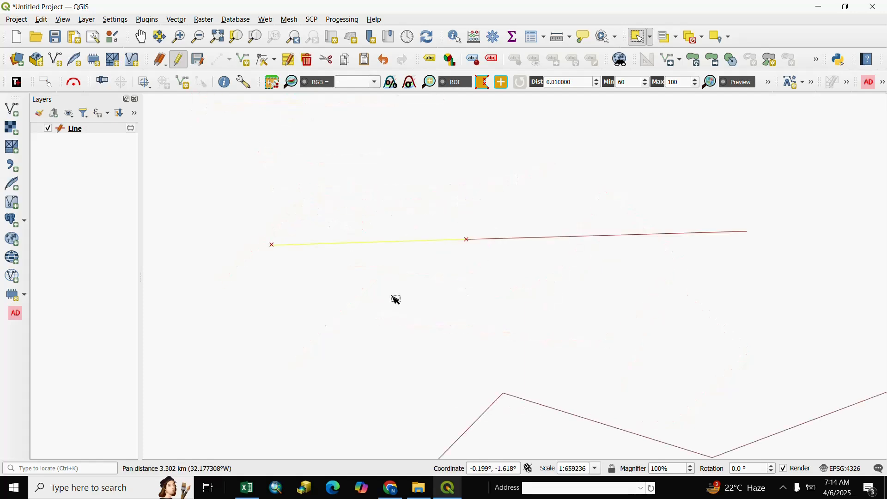
scroll(372, 282, down, 2)
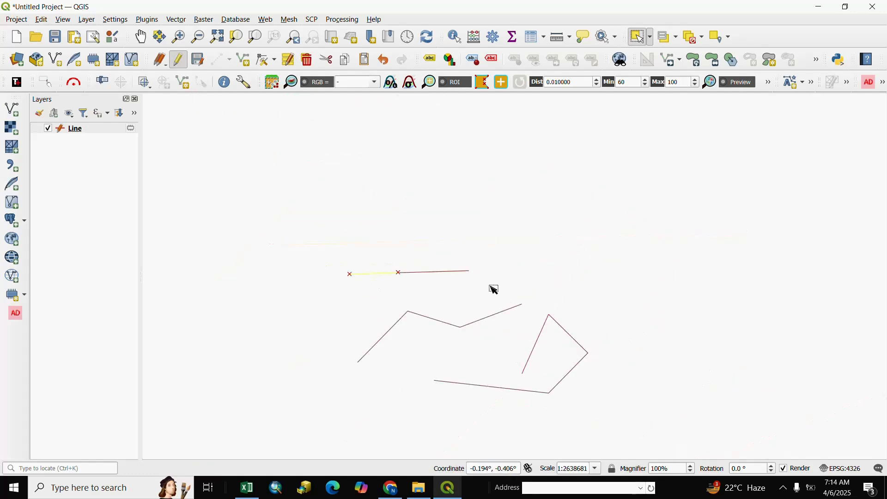
click(665, 152)
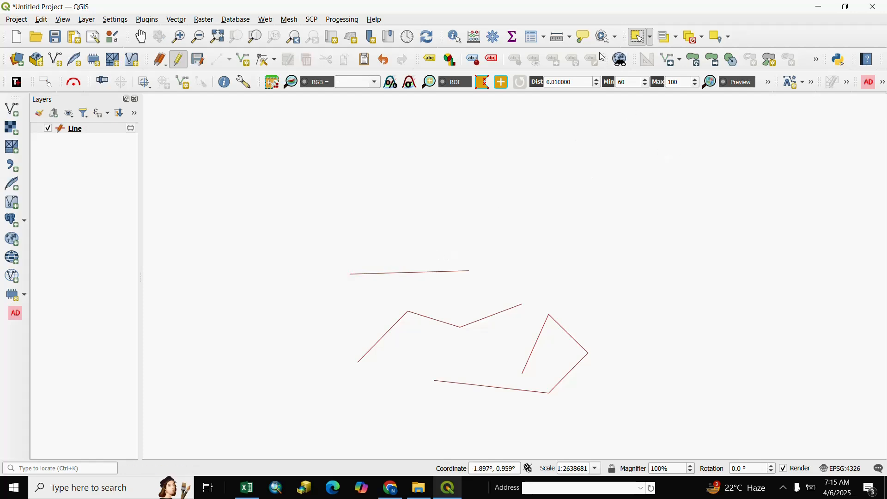
- Check the Line layer's feature count in the attribute table after the split
click(535, 39)
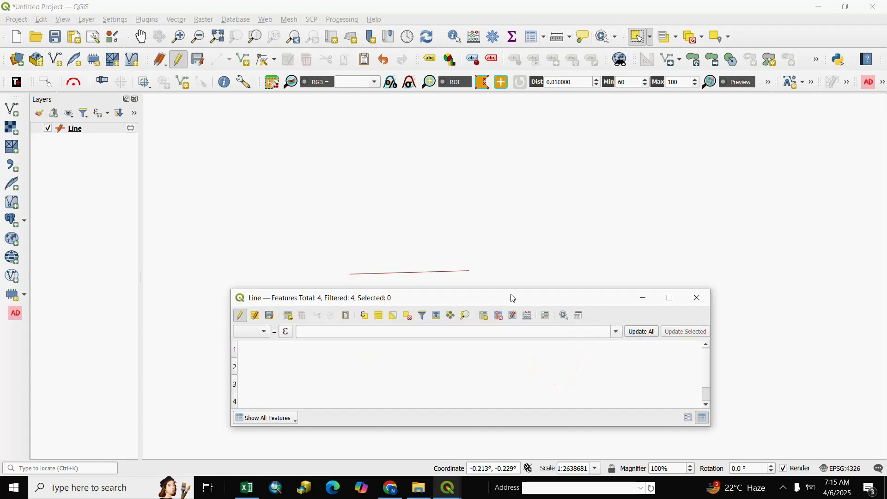
drag(508, 292, 520, 175)
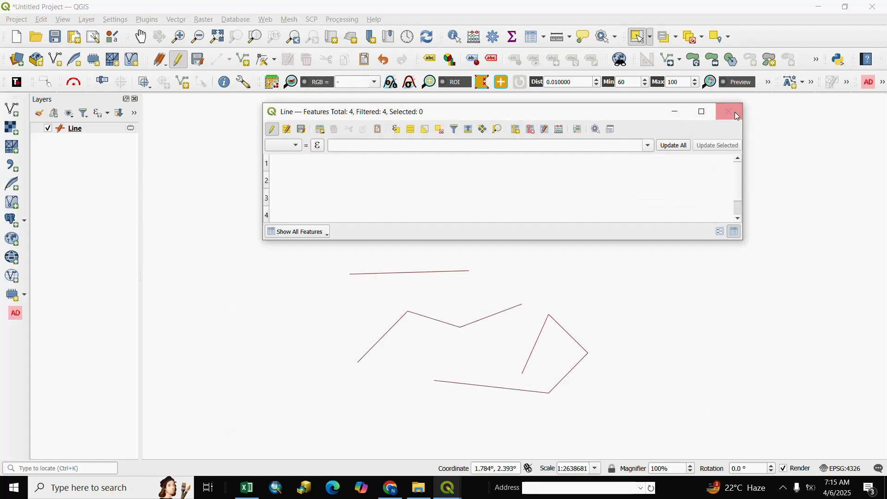
click(730, 112)
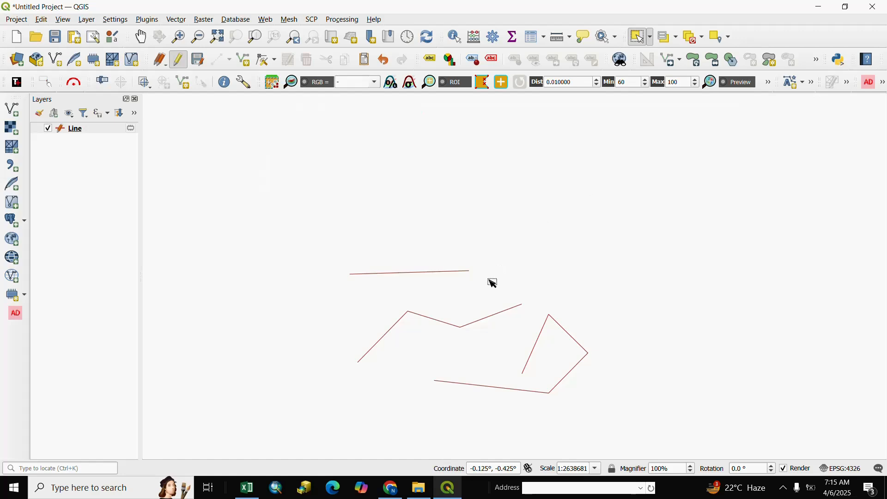
- Apply the "simple brown line" preset symbol to the Line layer in its symbology properties
right_click(72, 131)
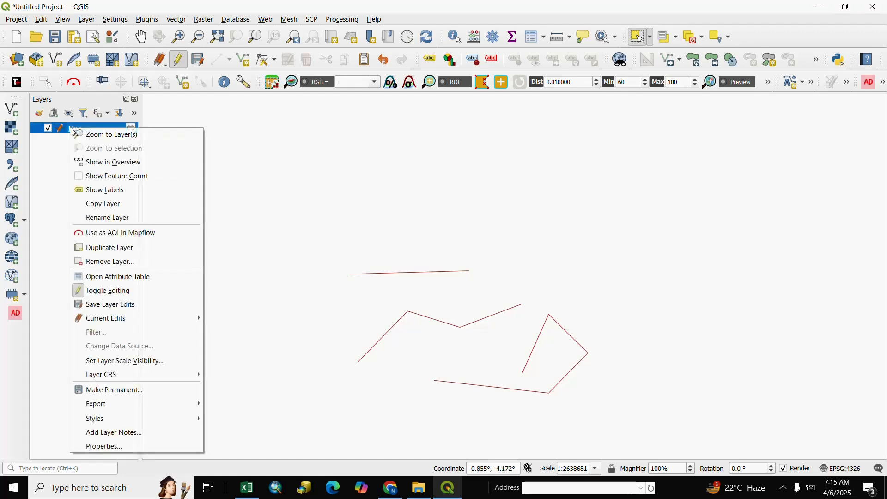
key(Escape)
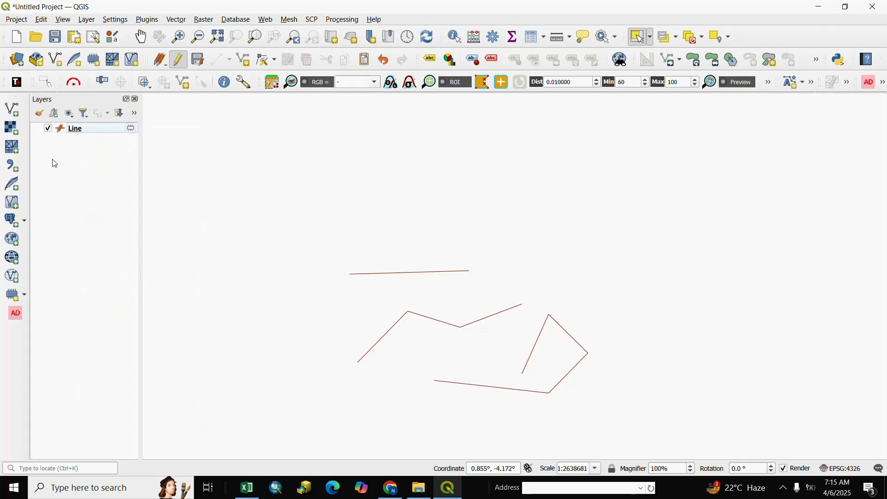
right_click(77, 133)
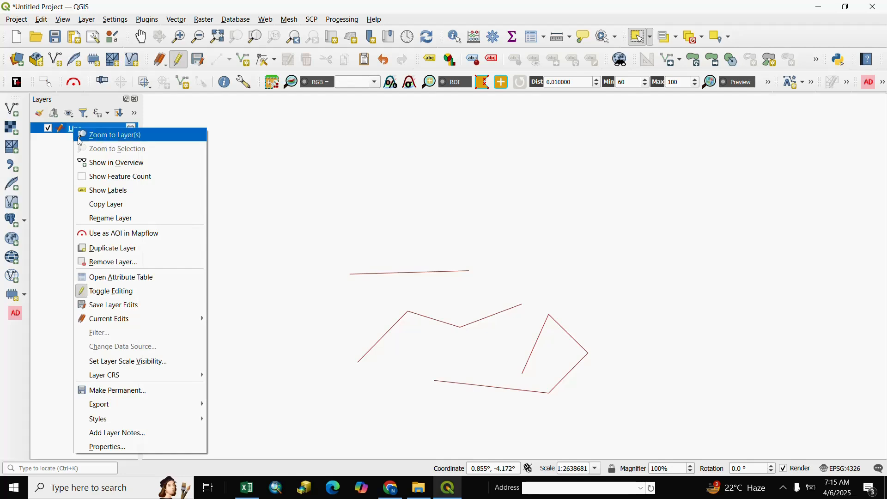
click(108, 447)
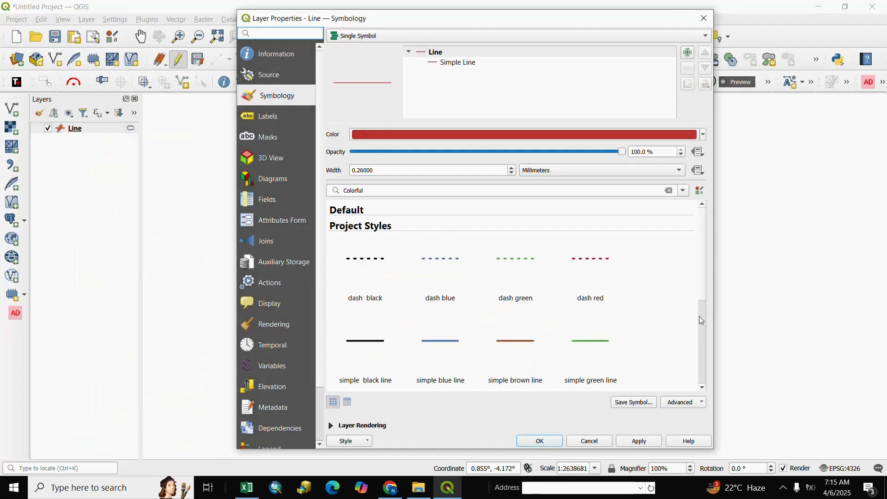
scroll(700, 323, down, 3)
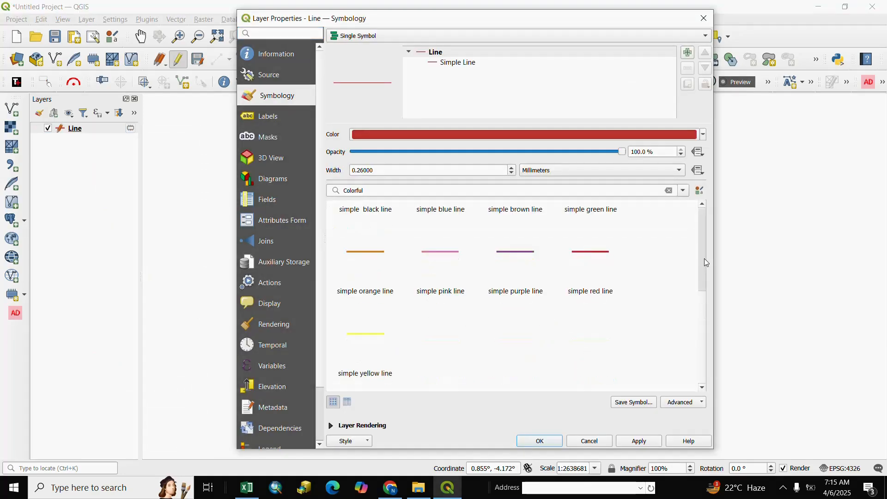
scroll(702, 277, up, 3)
scroll(620, 344, down, 1)
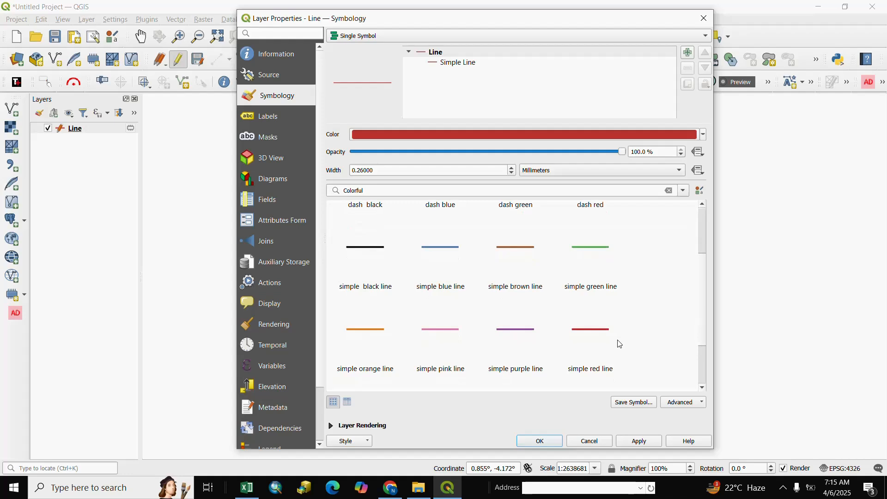
scroll(620, 344, up, 1)
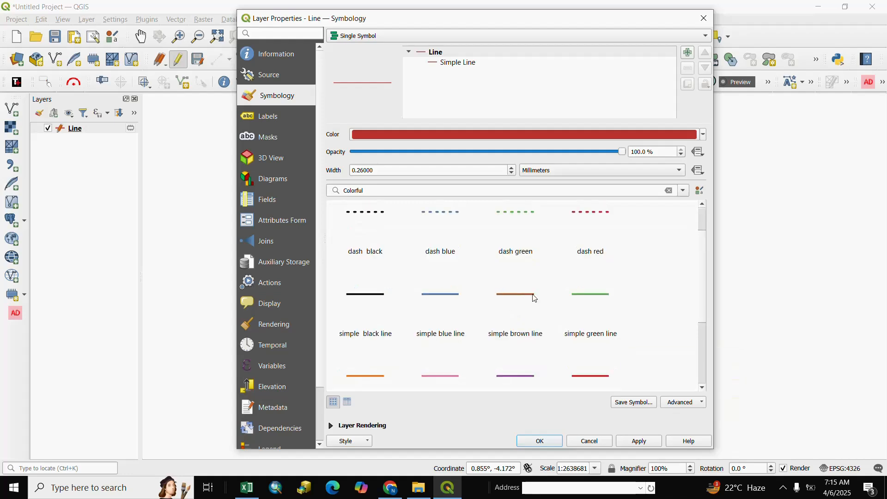
click(510, 299)
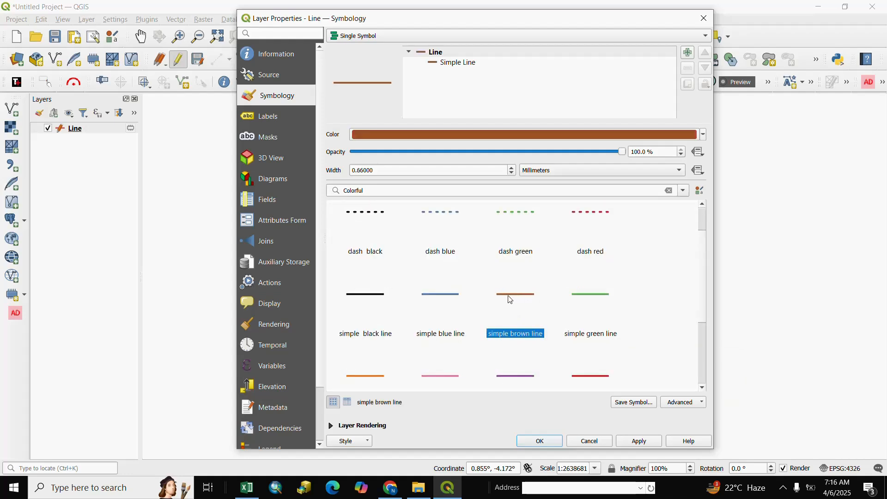
click(539, 441)
scroll(500, 379, down, 2)
scroll(501, 376, up, 3)
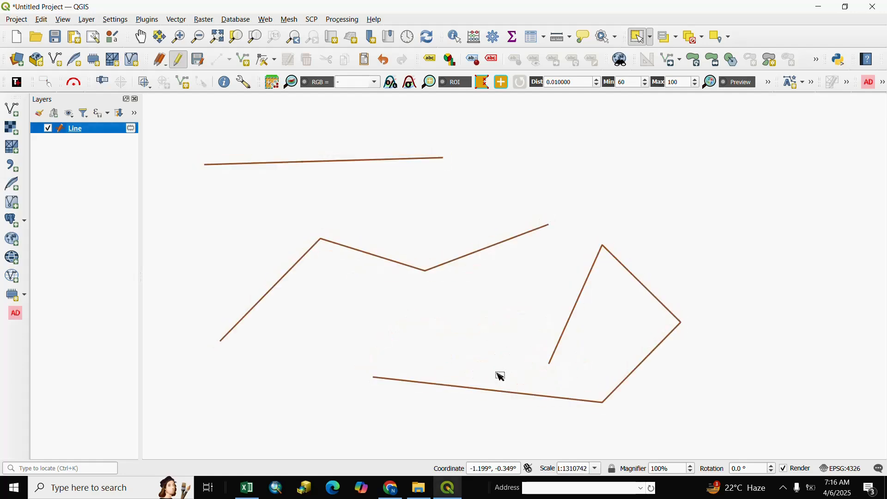